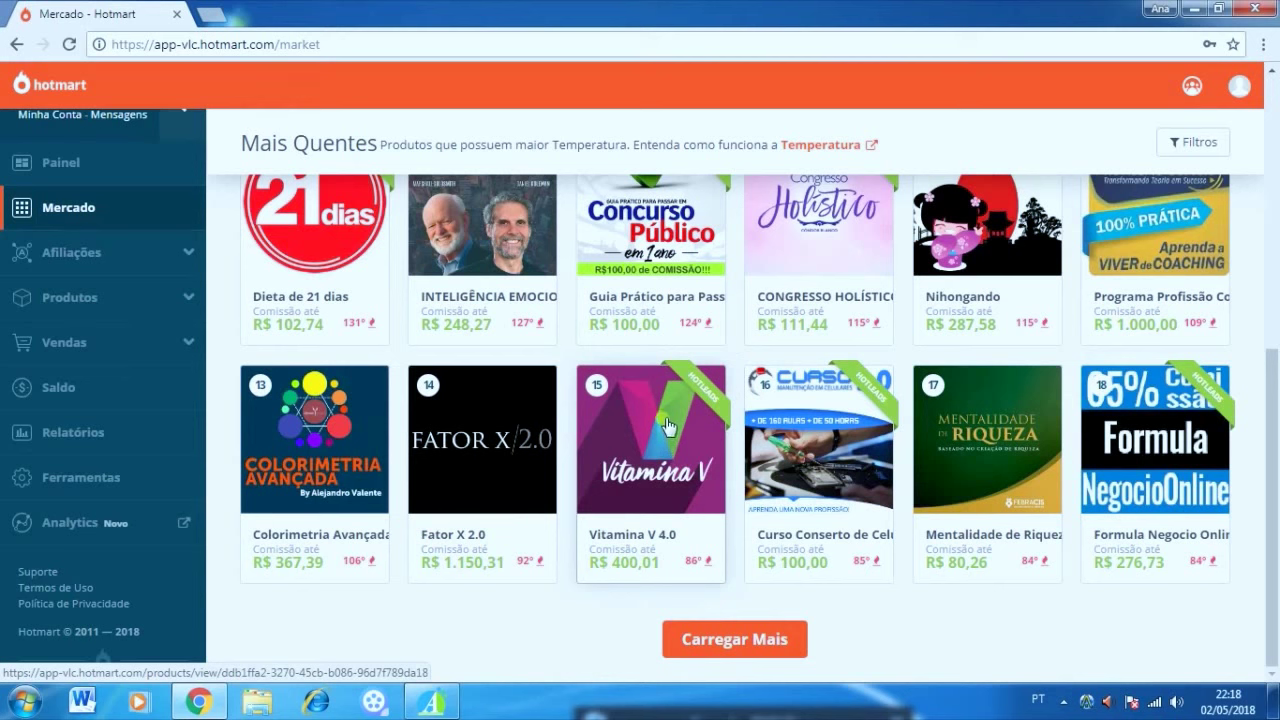
View the Vitamina V 4.0 product details in the market, examining the client price, commission and affiliation request option.
left_click(668, 427)
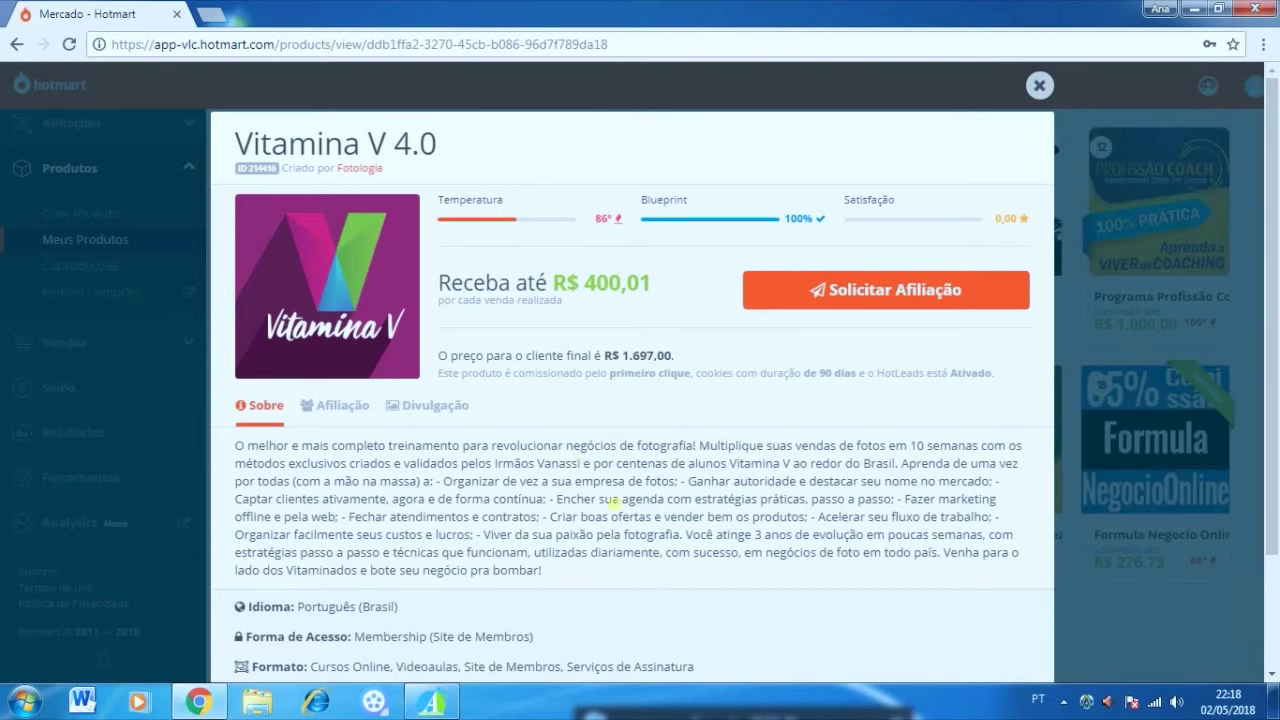
left_click_drag(594, 356, 688, 363)
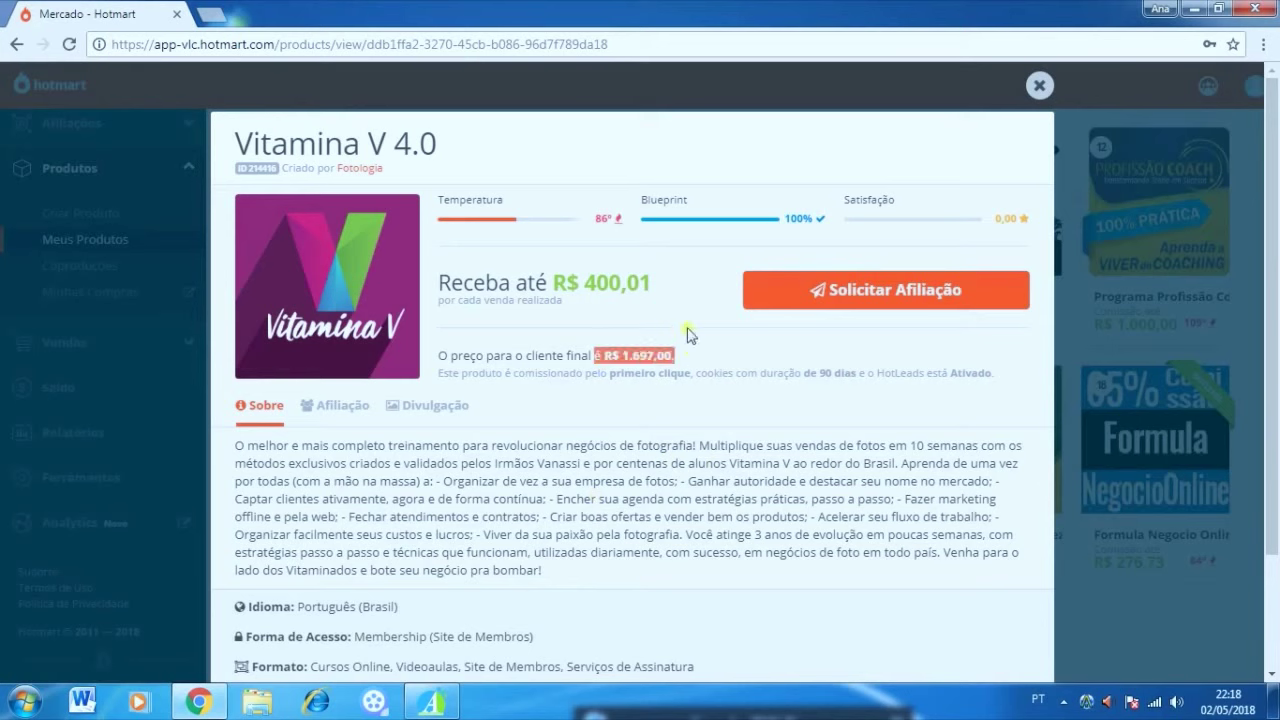
left_click(672, 290)
left_click_drag(648, 287, 613, 307)
left_click(668, 320)
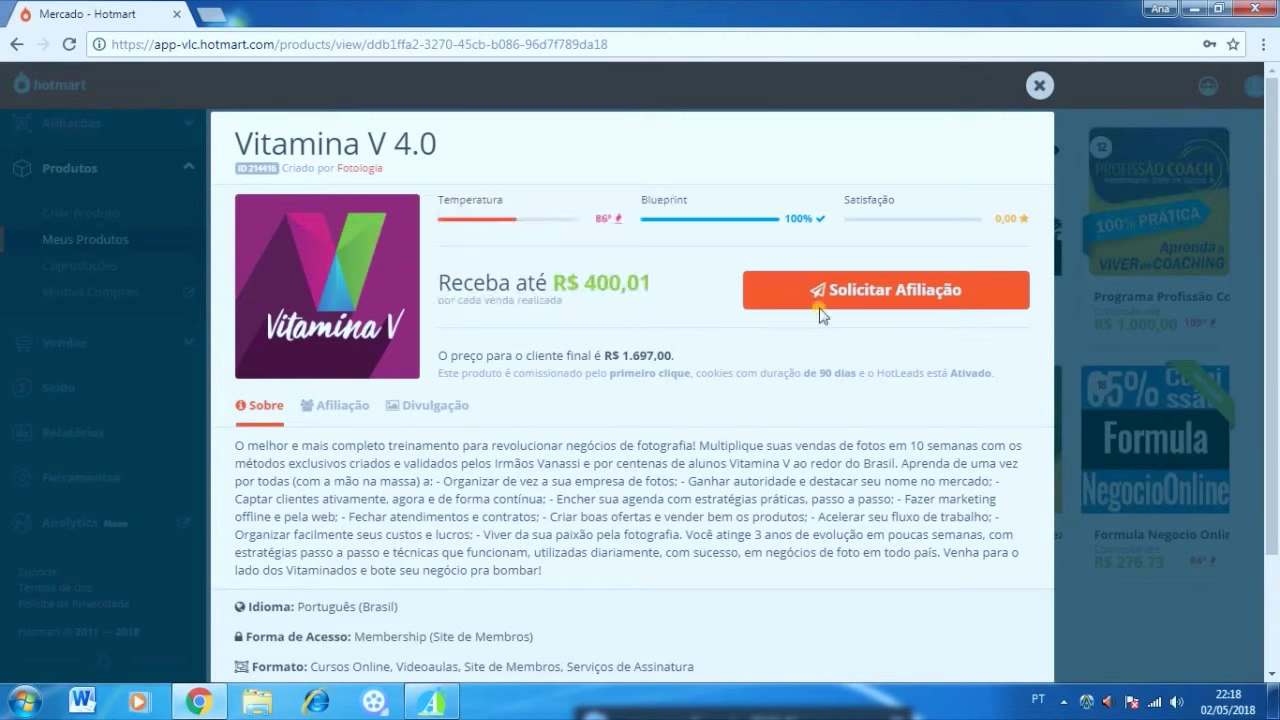
left_click(900, 290)
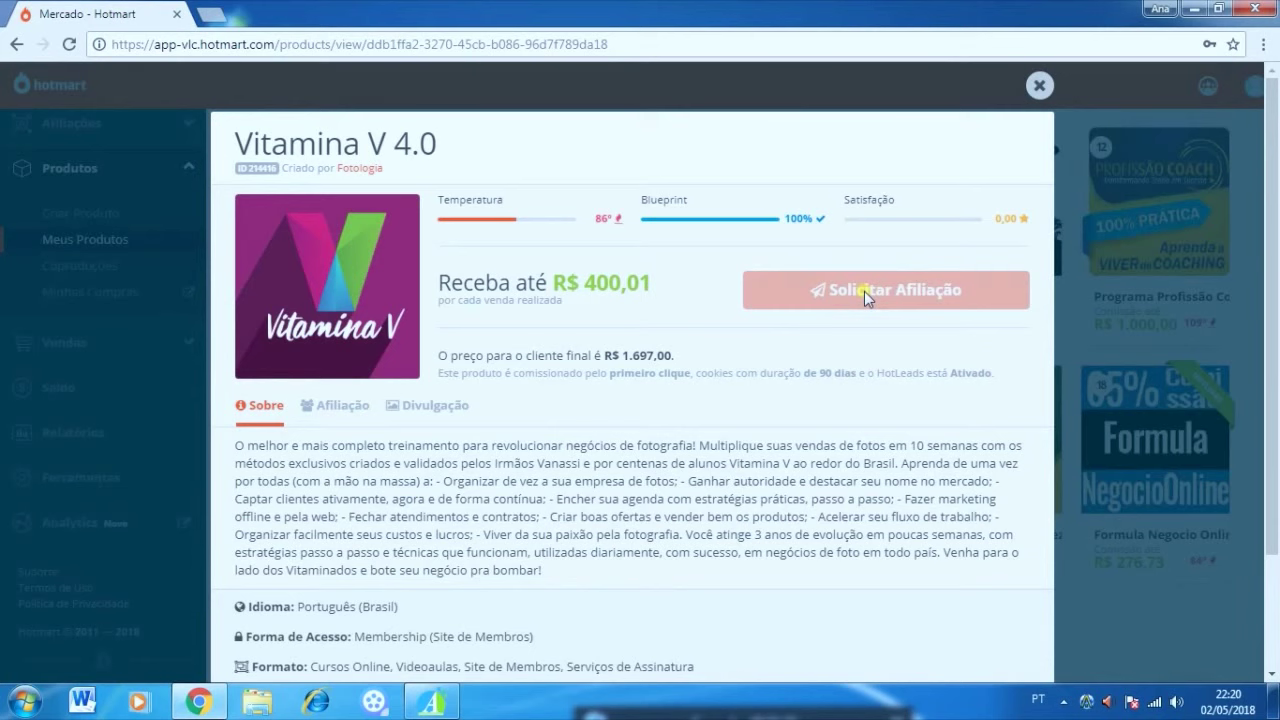
left_click(1040, 87)
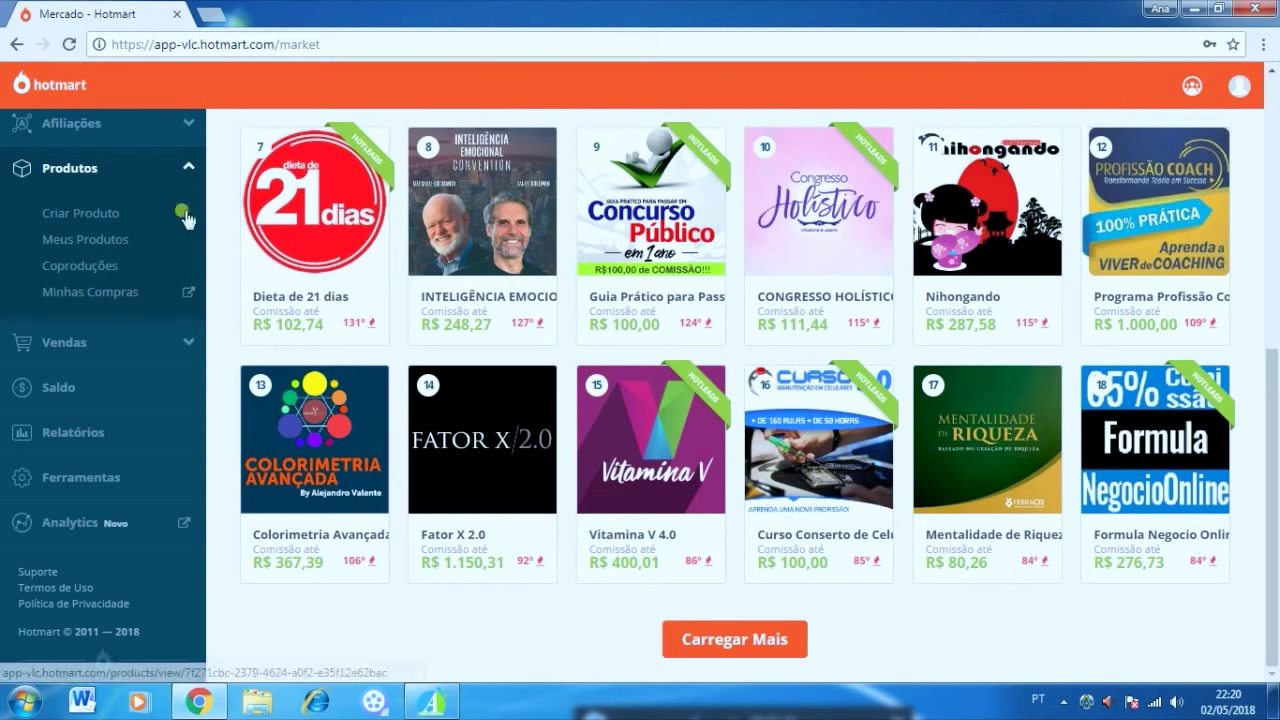
Open Meus Produtos and look through the list of affiliated products with their prices and commissions.
left_click(111, 244)
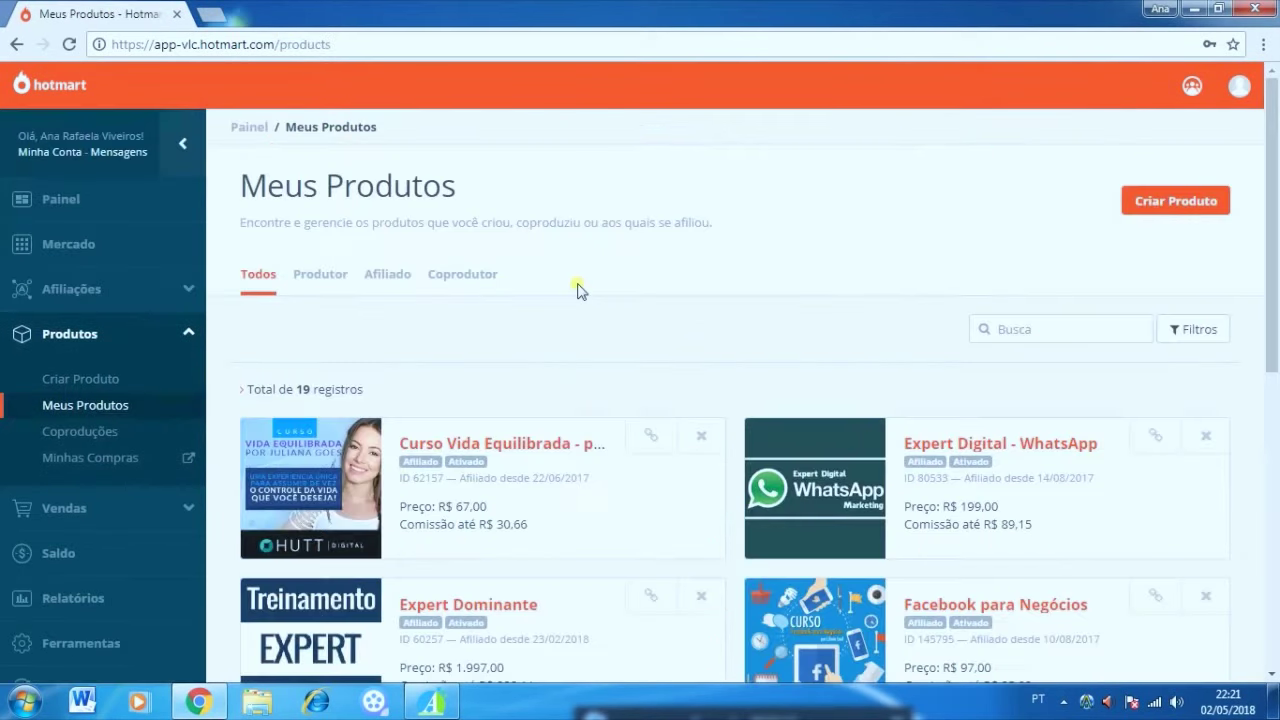
scroll(580, 290, "down", 1)
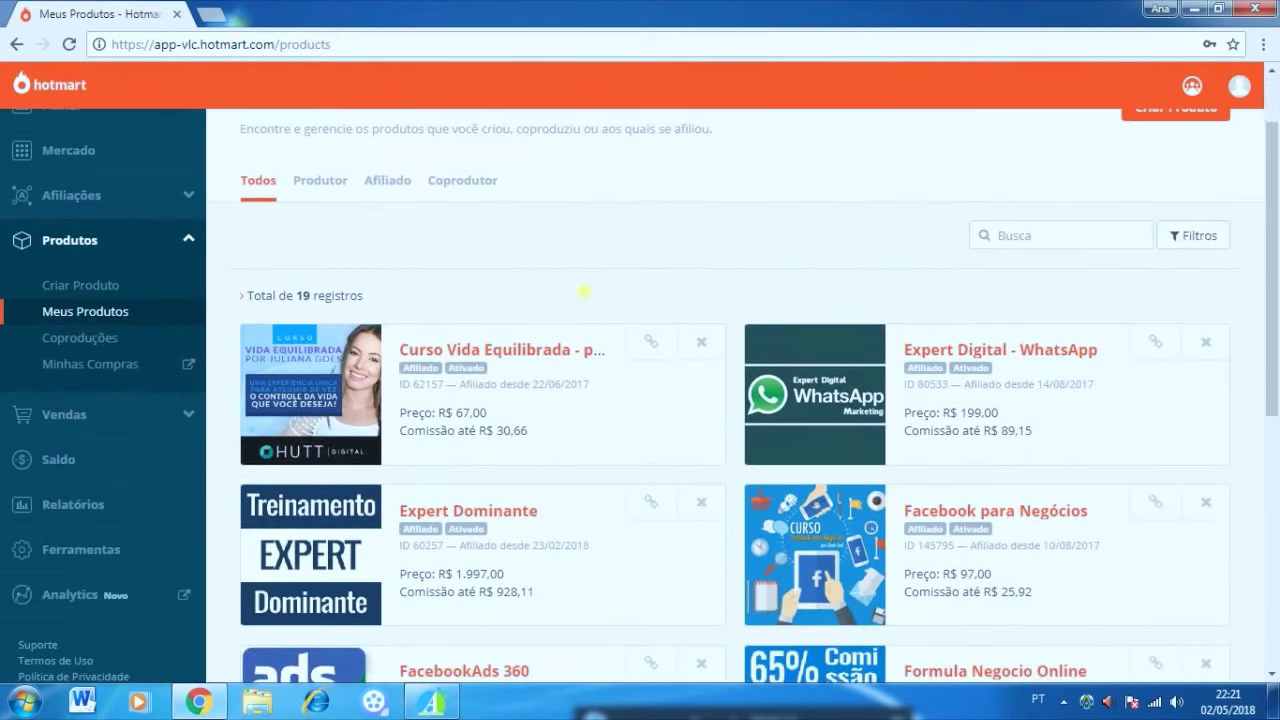
scroll(584, 291, "down", 1)
scroll(638, 425, "down", 1)
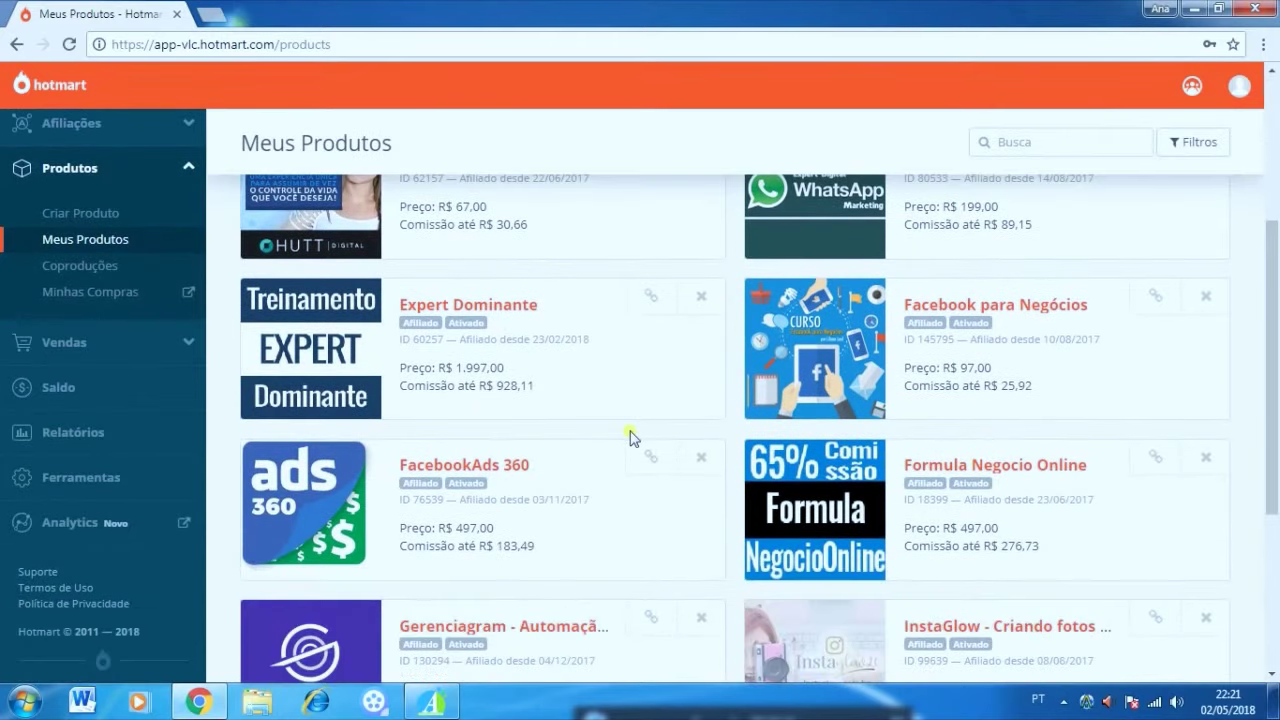
scroll(631, 438, "down", 2)
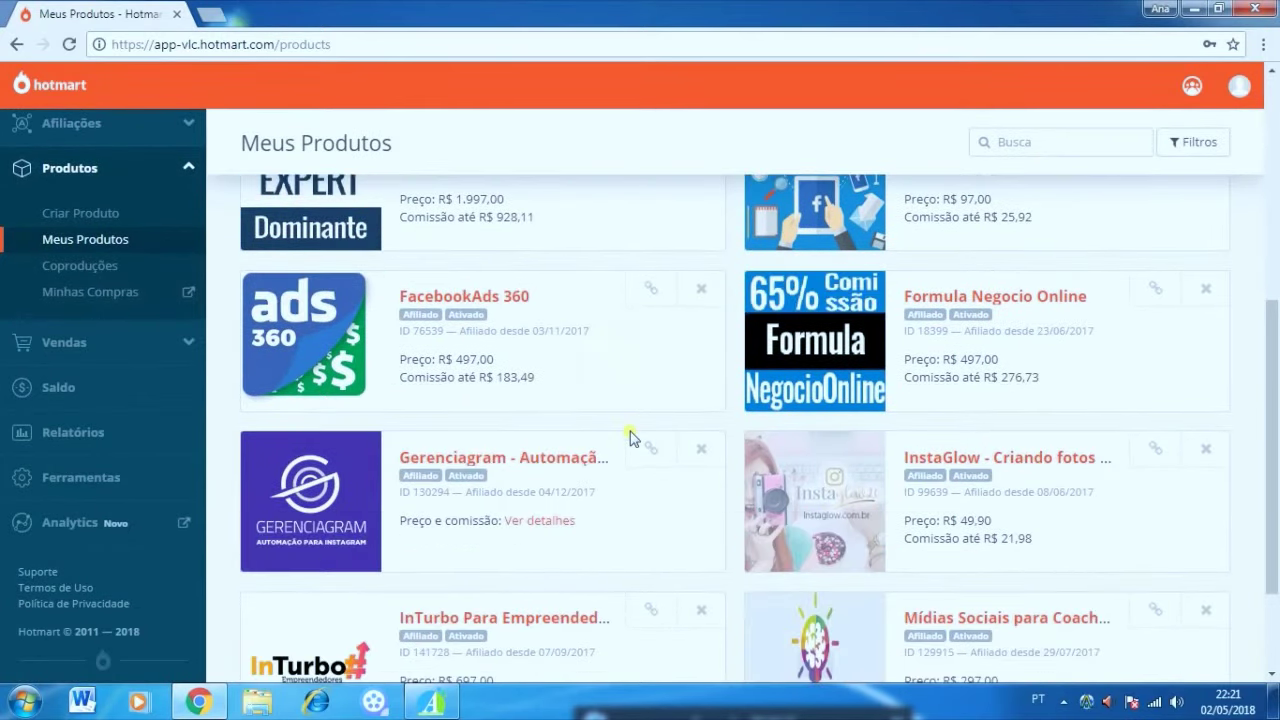
scroll(631, 438, "down", 2)
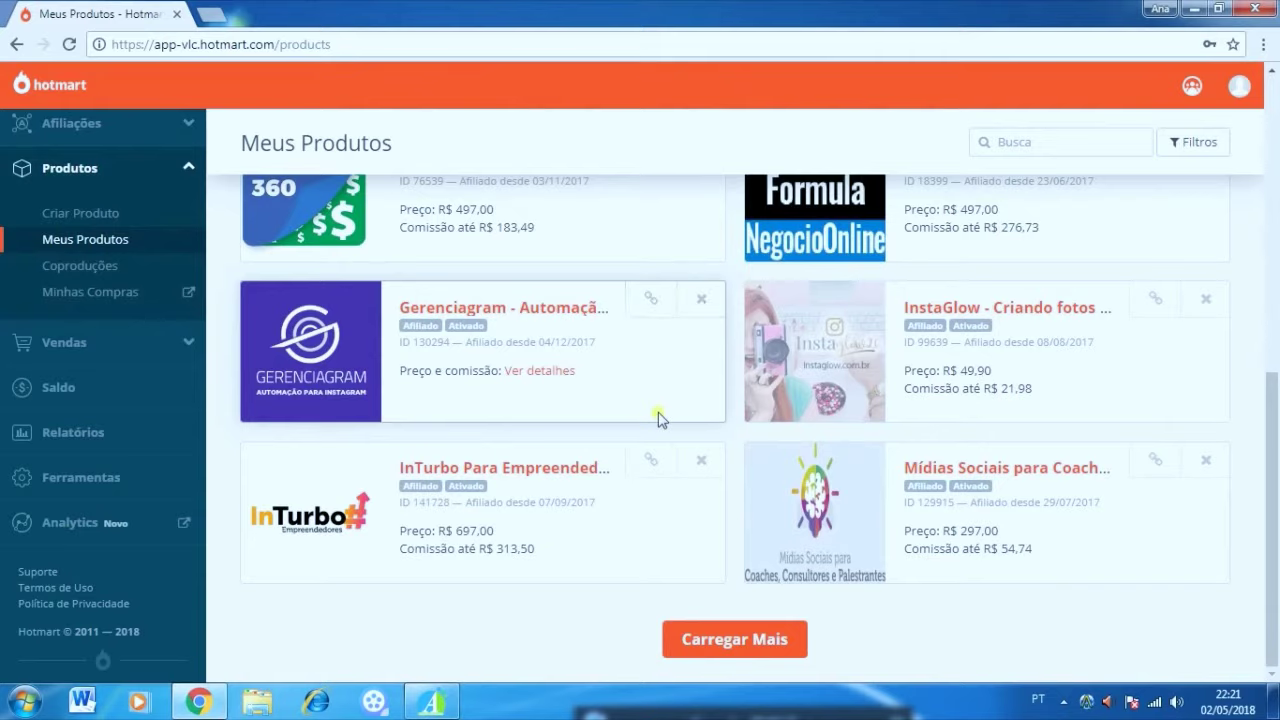
scroll(700, 390, "up", 10)
scroll(722, 392, "down", 1)
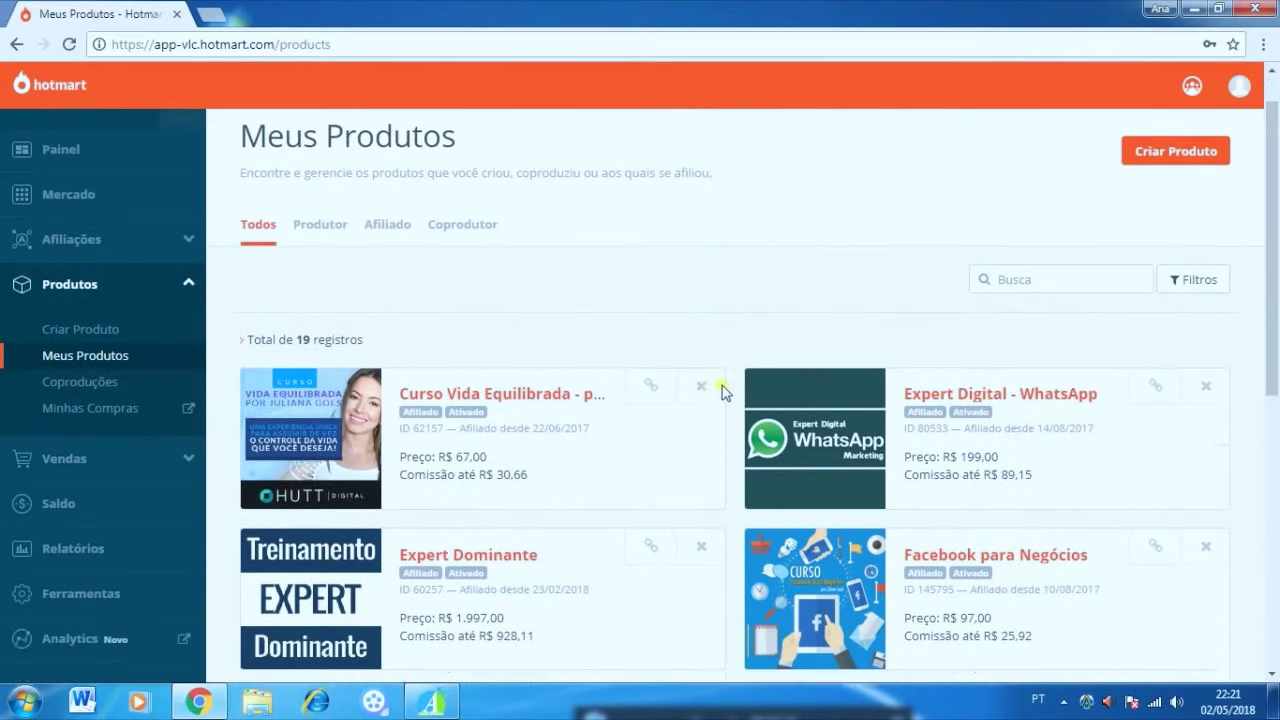
scroll(722, 392, "down", 1)
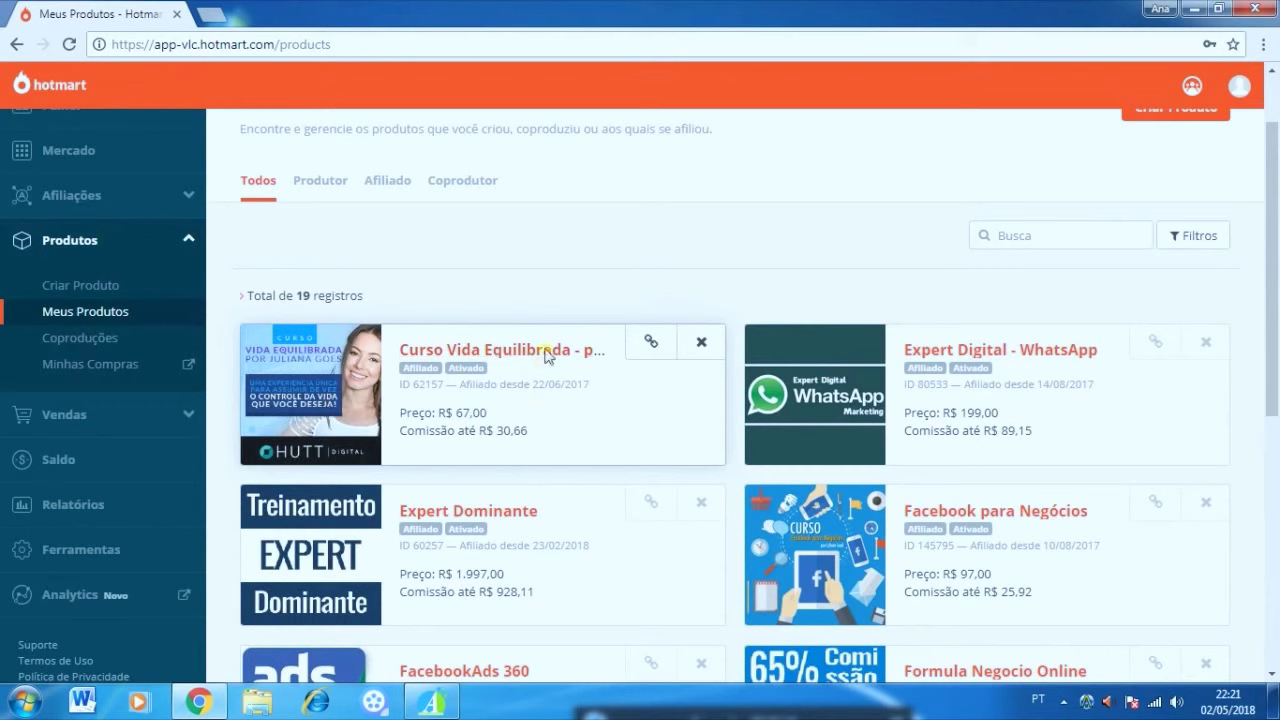
Open the HotLinks of the Curso Vida Equilibrada product and copy its Página de Vendas link.
left_click(651, 343)
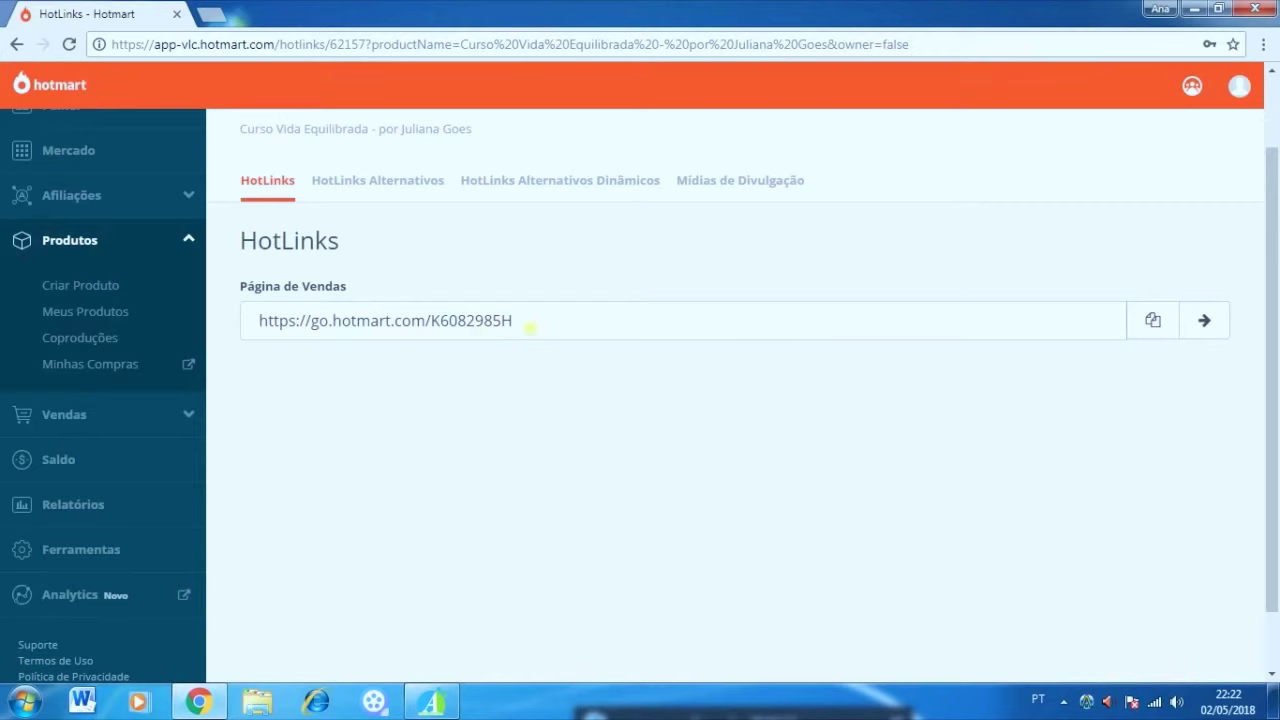
left_click(1154, 321)
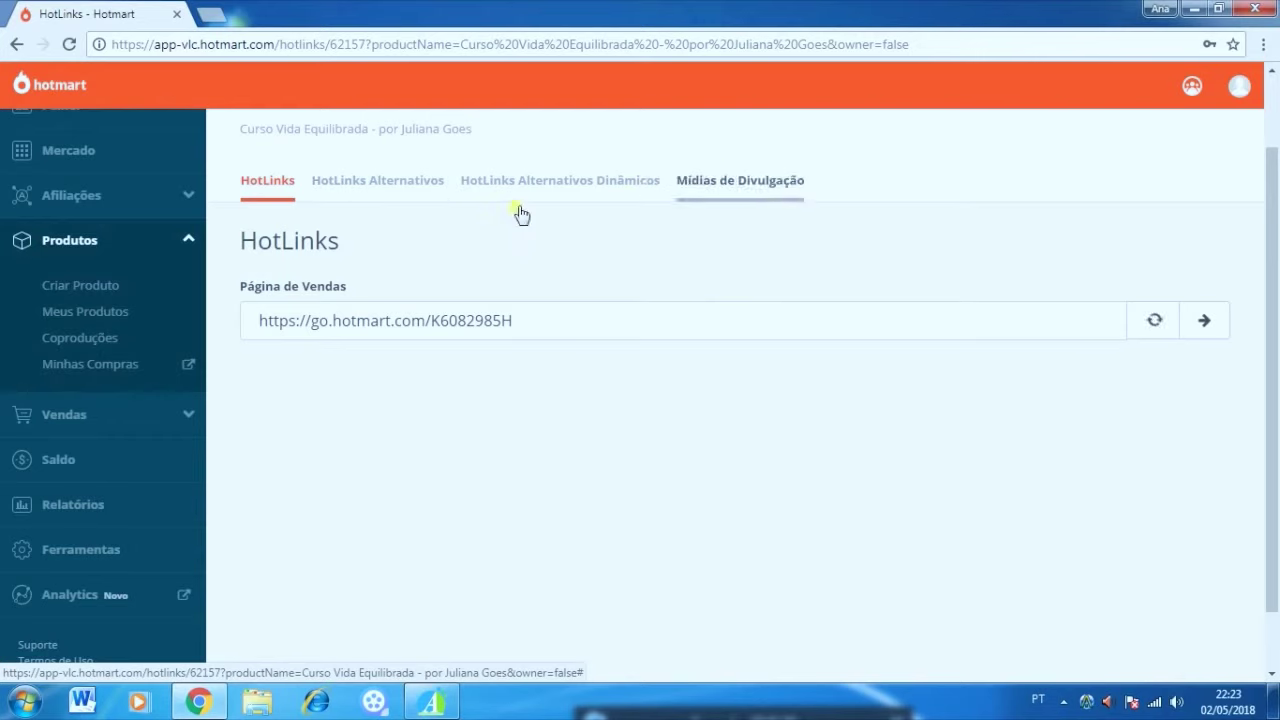
Show the HotLinks Alternativos and copy the link of the Facebook advertising page without autoplay.
left_click(401, 190)
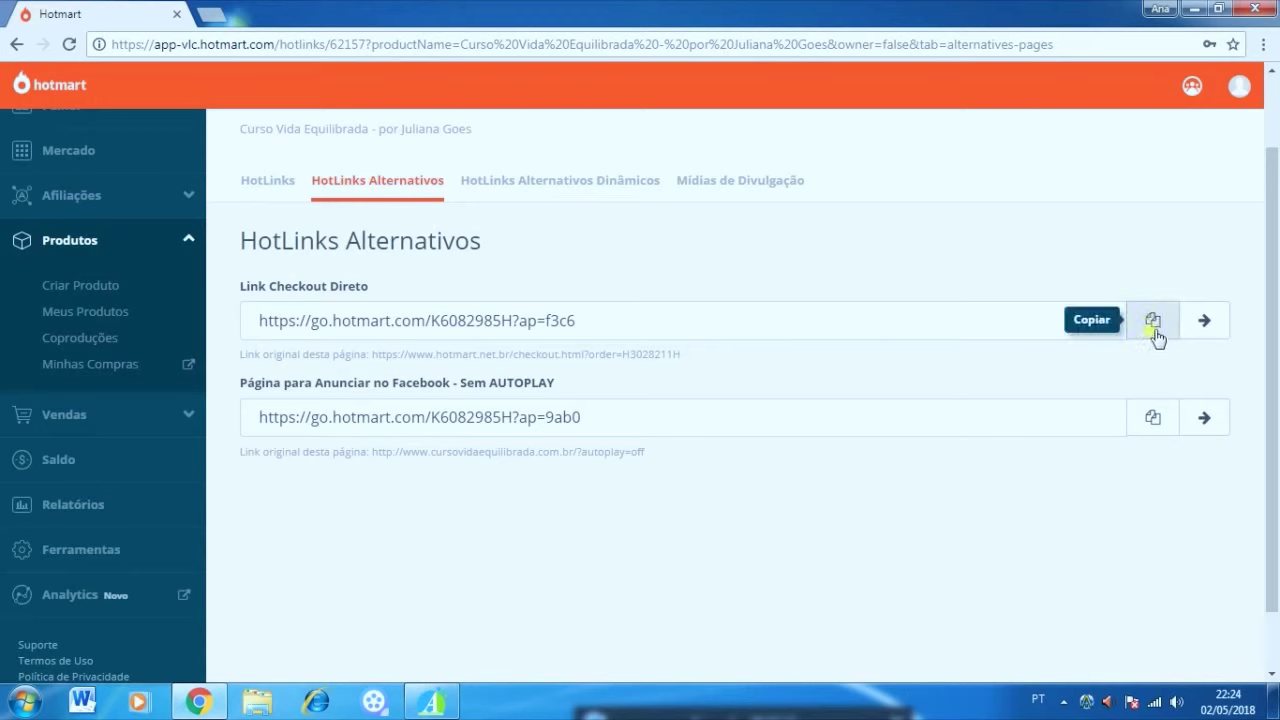
left_click(1155, 420)
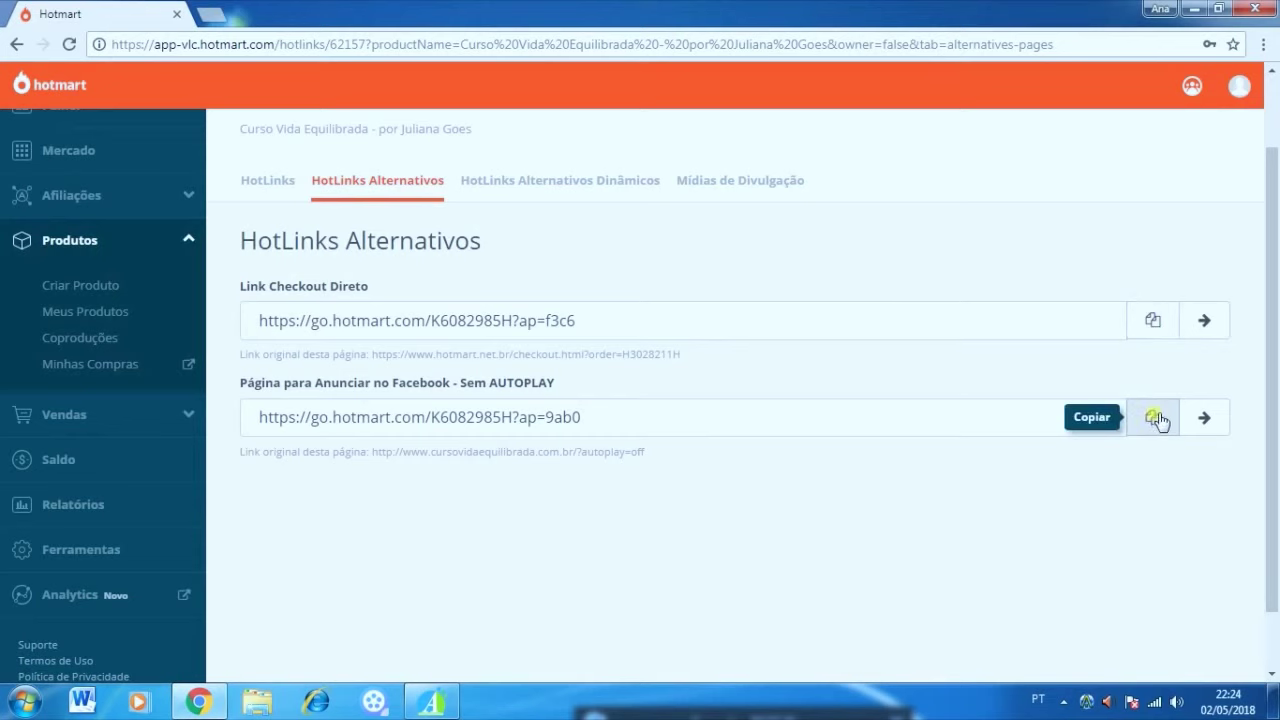
left_click(1157, 326)
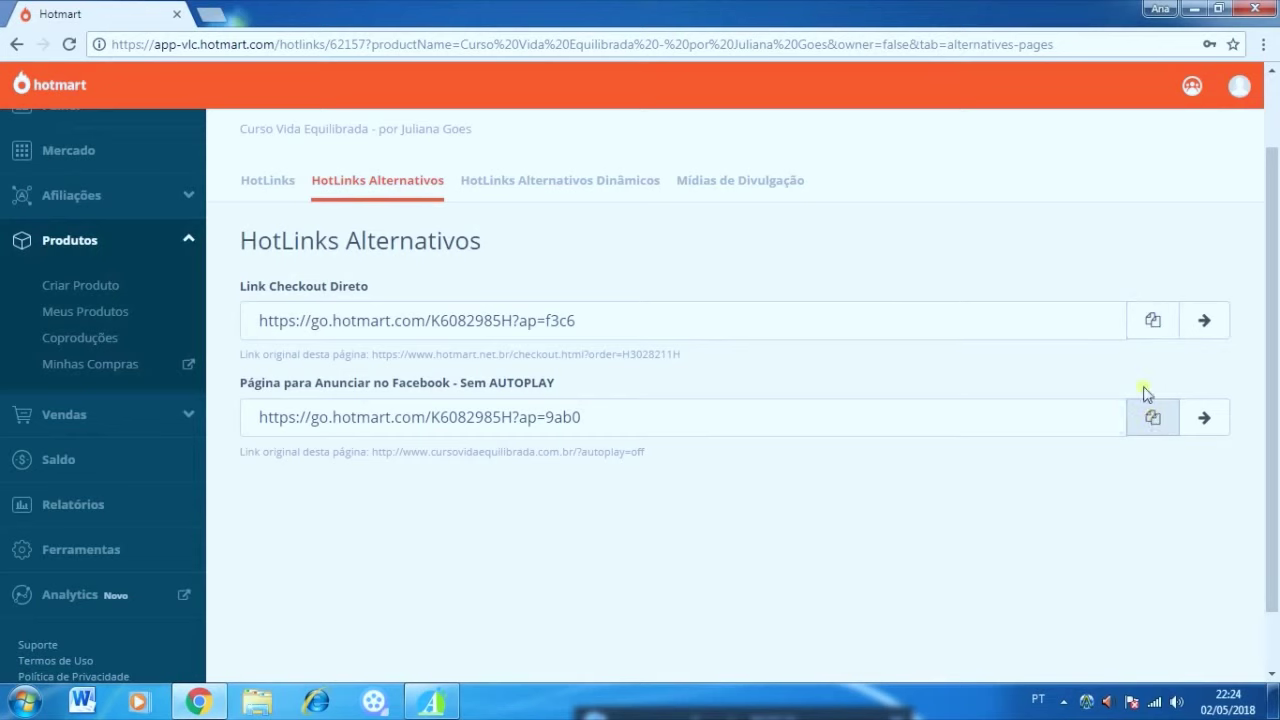
left_click(1153, 324)
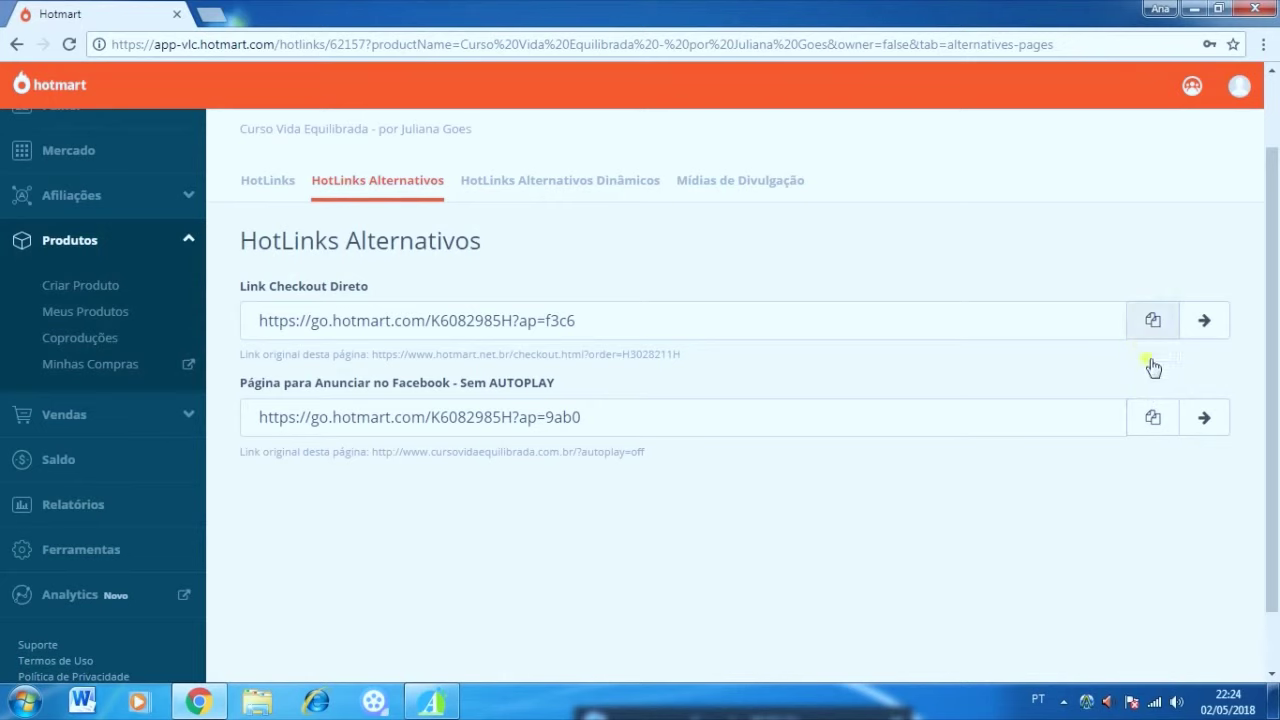
left_click(1154, 420)
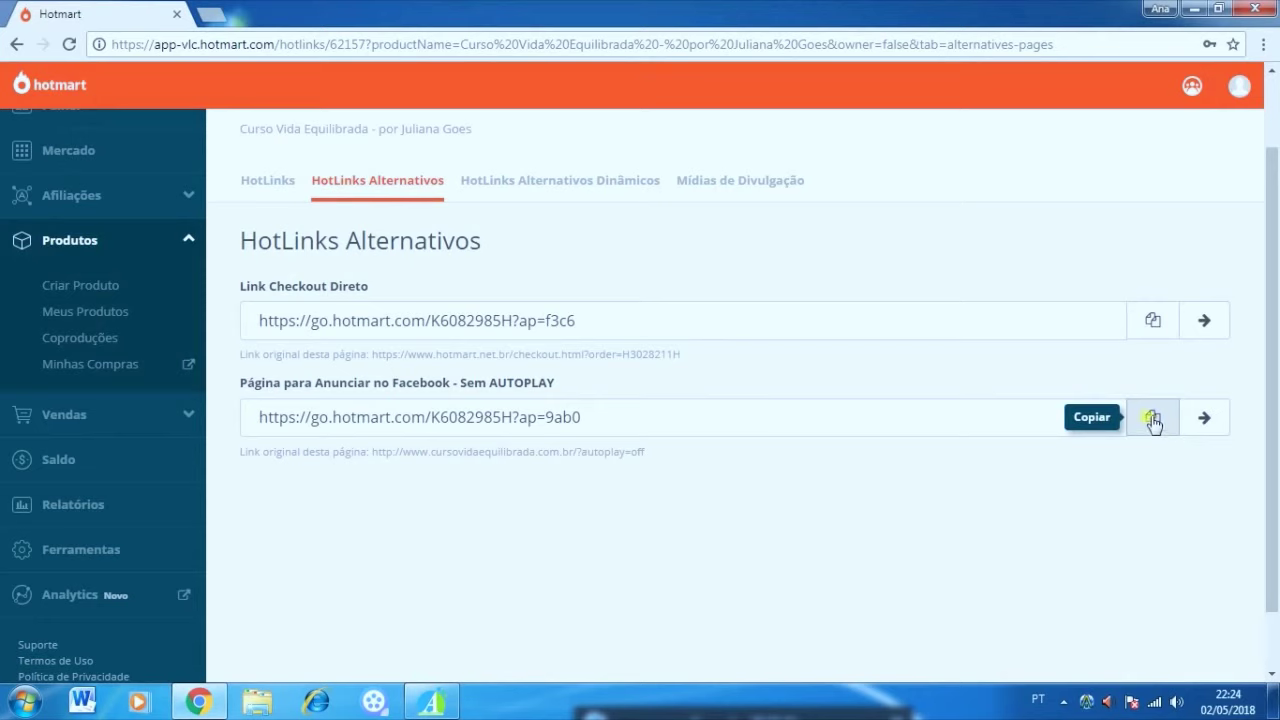
left_click(1154, 421)
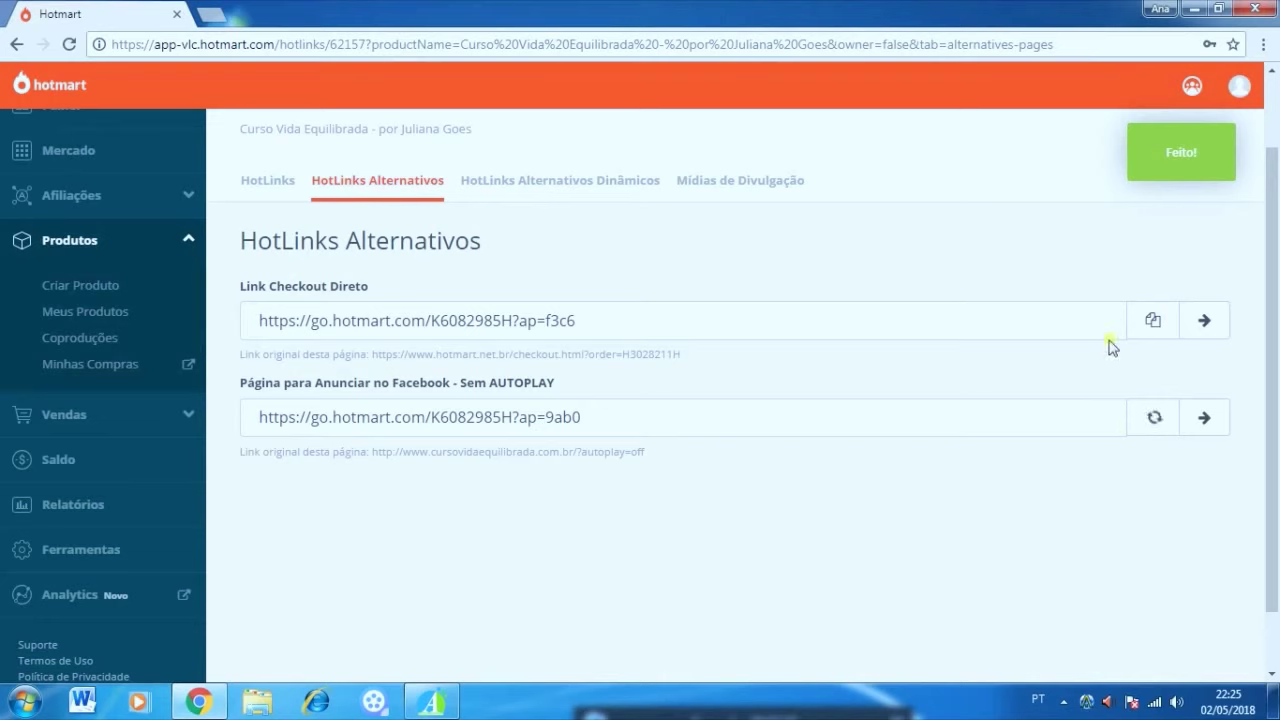
left_click(1143, 417)
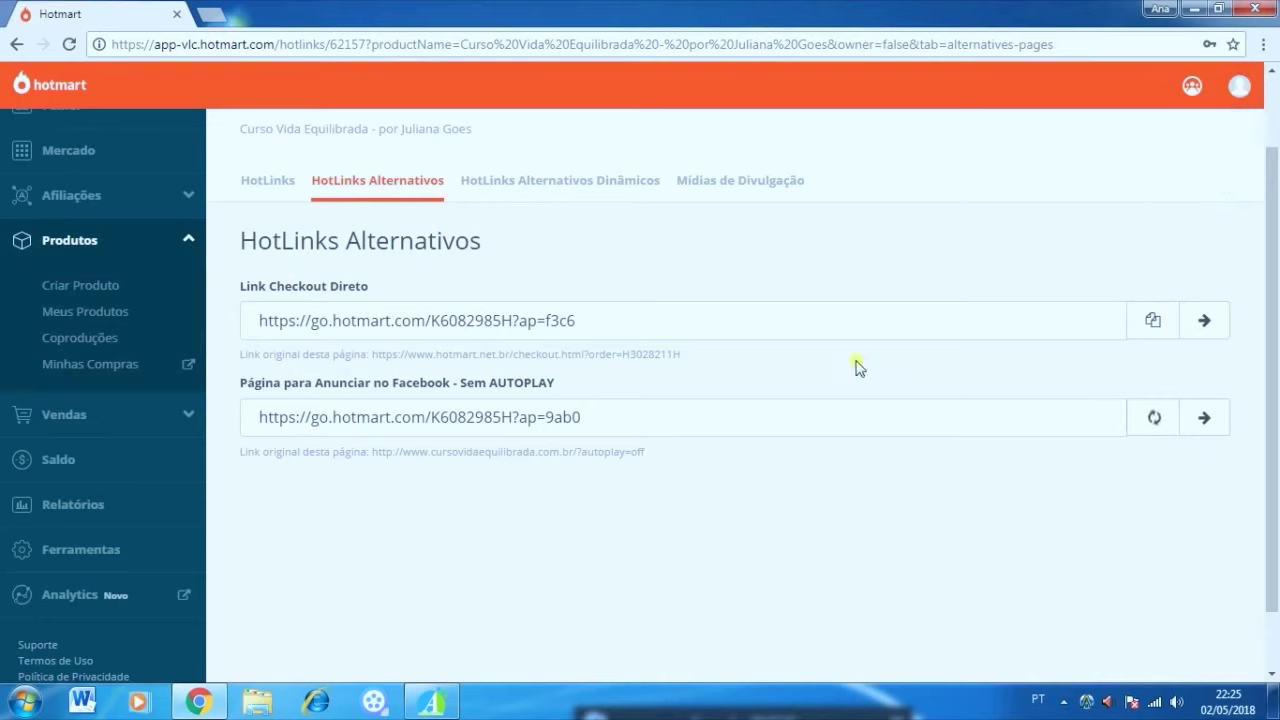
left_click(588, 190)
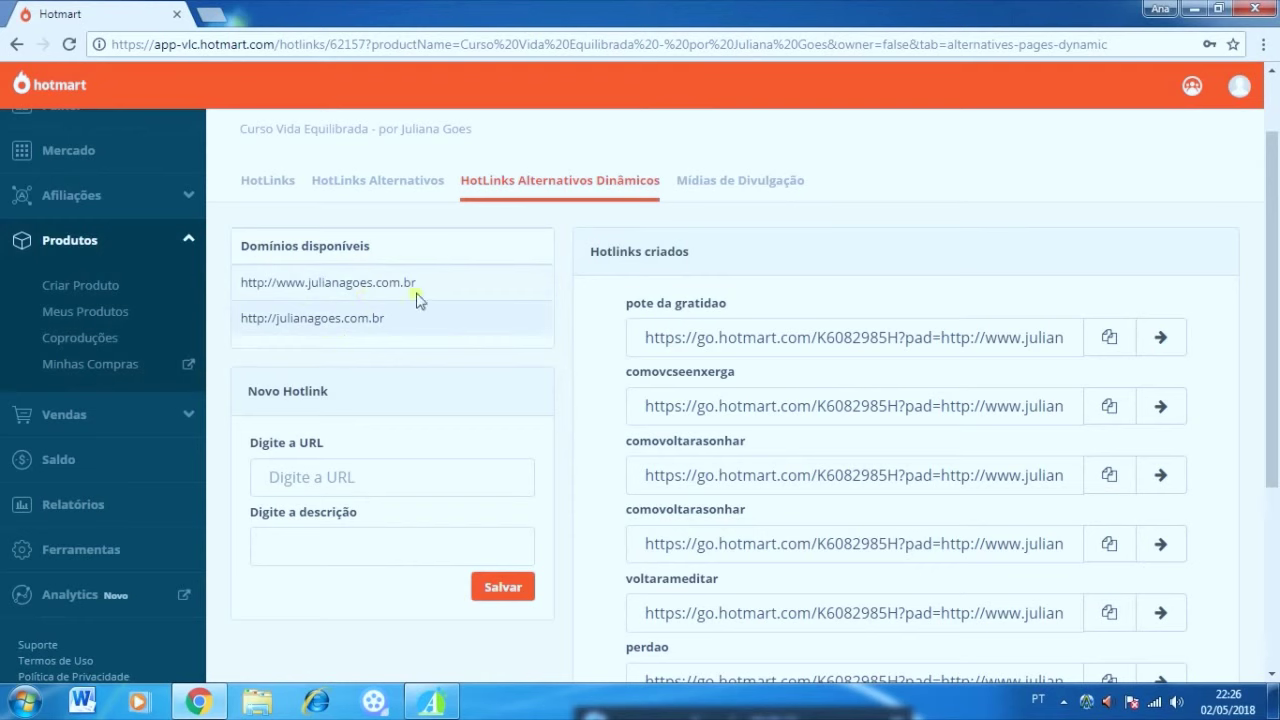
left_click_drag(416, 285, 250, 293)
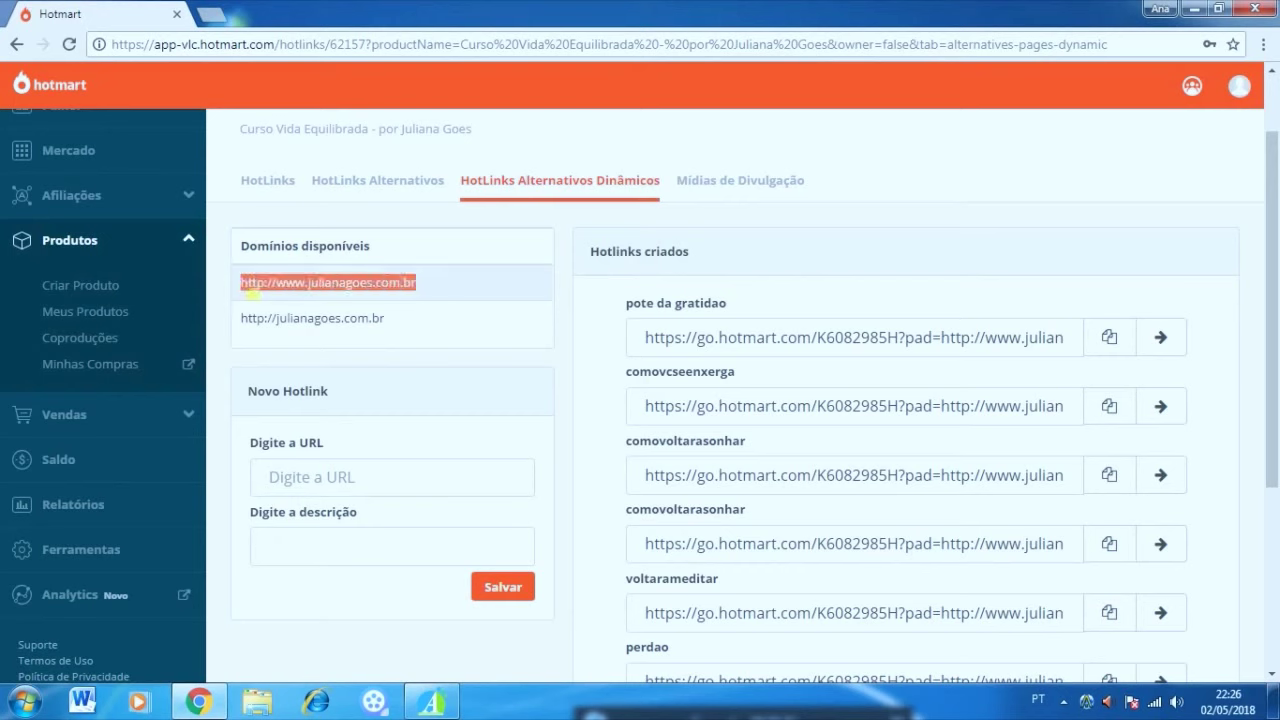
right_click(252, 287)
left_click(340, 308)
left_click(213, 18)
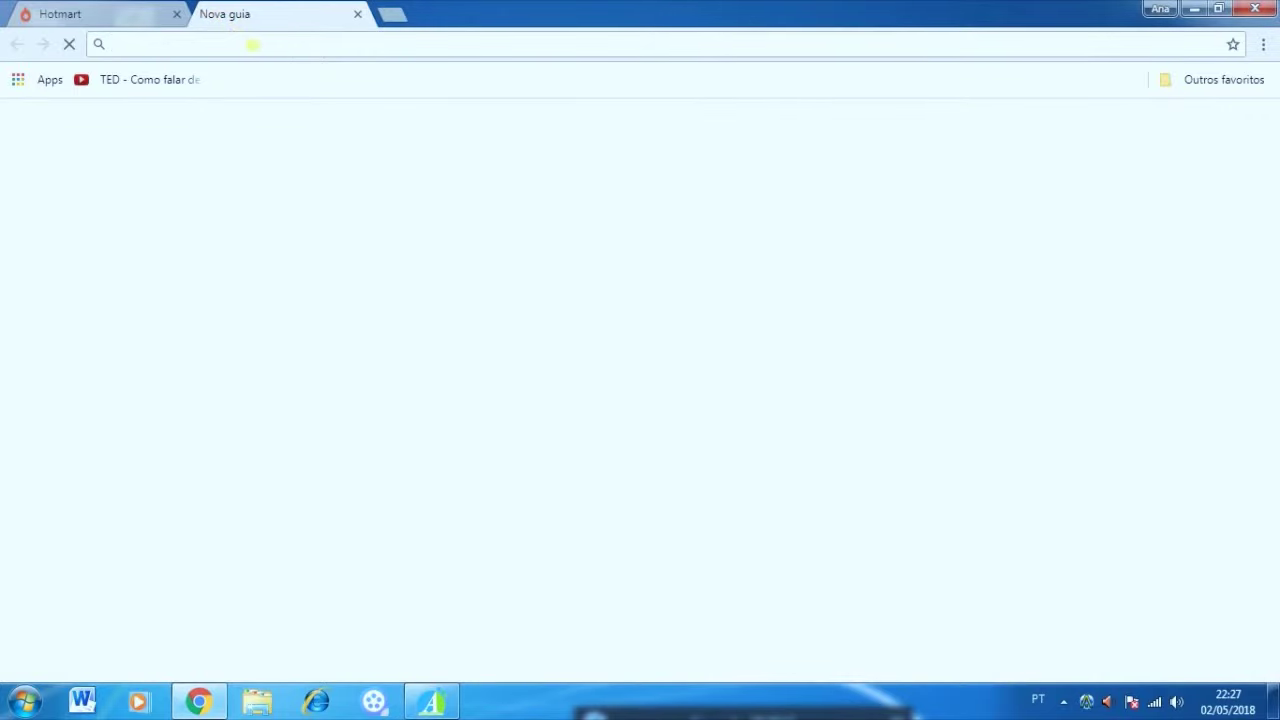
key("ctrl+v")
key("Return")
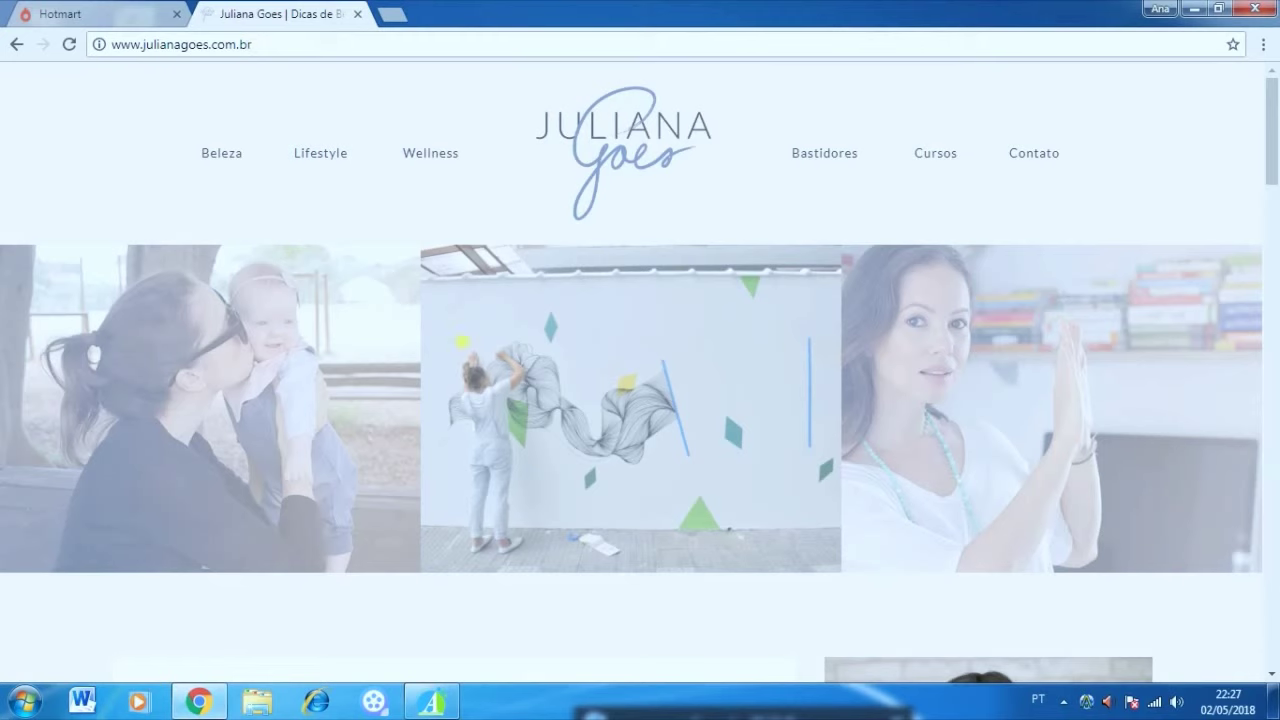
Open the article "Como aprender com sua insegurança" from the Veja Também suggestions on the blog's home page.
scroll(418, 357, "down", 2)
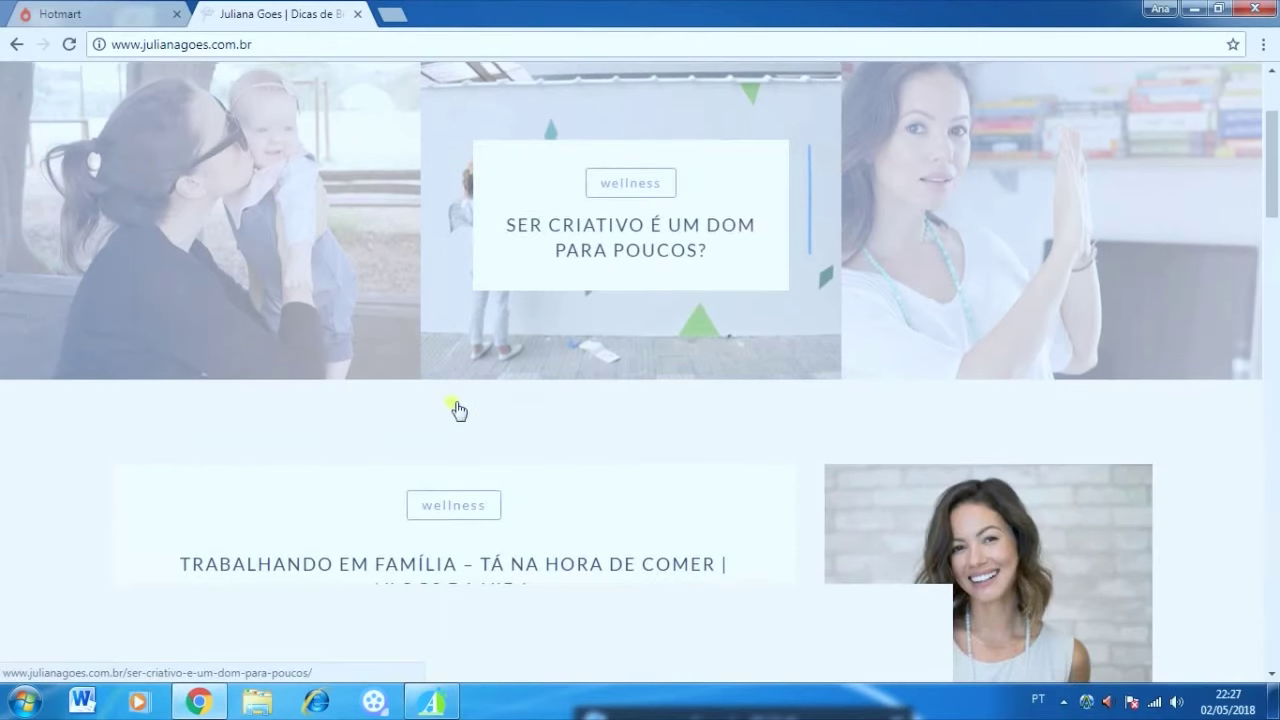
scroll(455, 380, "down", 1)
scroll(452, 338, "down", 3)
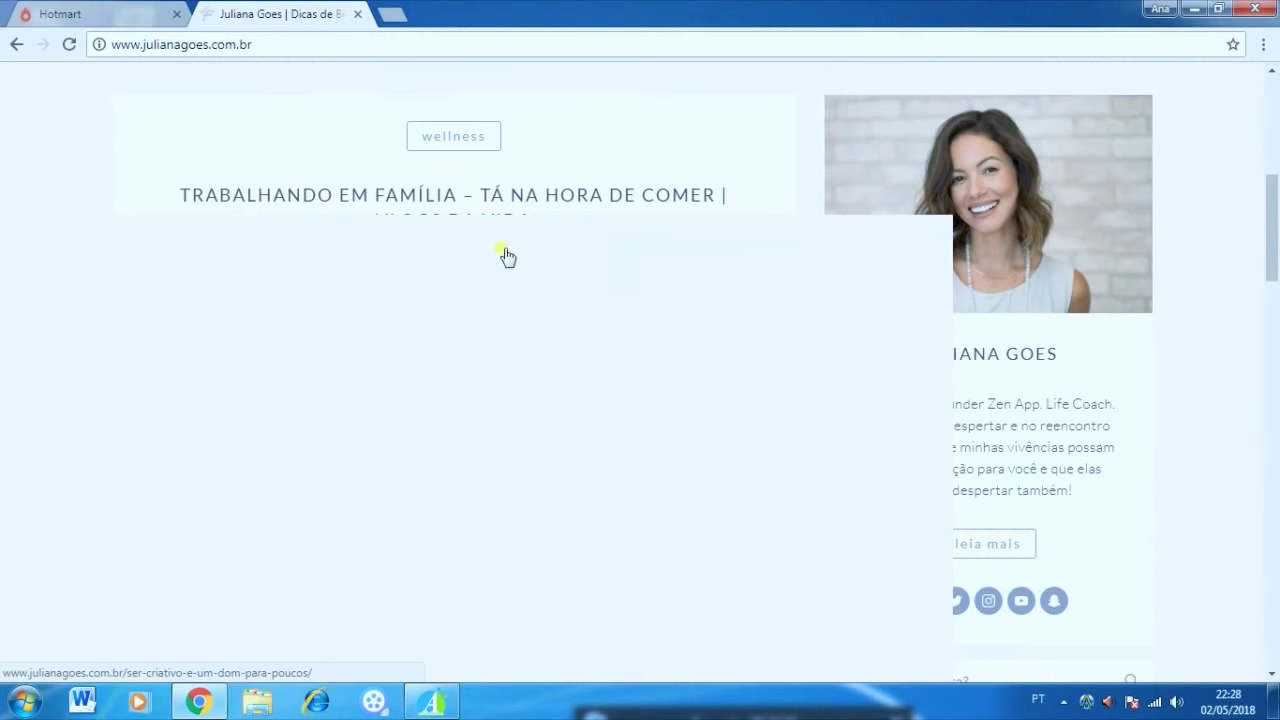
scroll(408, 366, "down", 5)
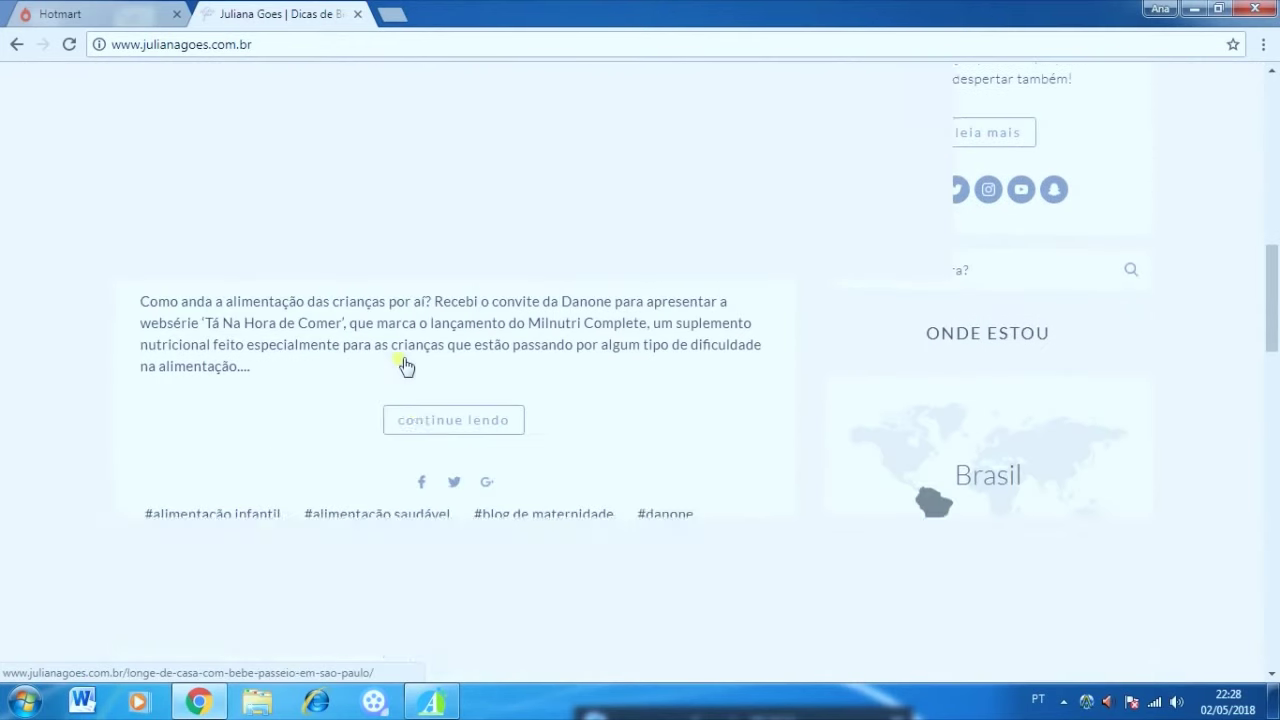
scroll(406, 340, "down", 4)
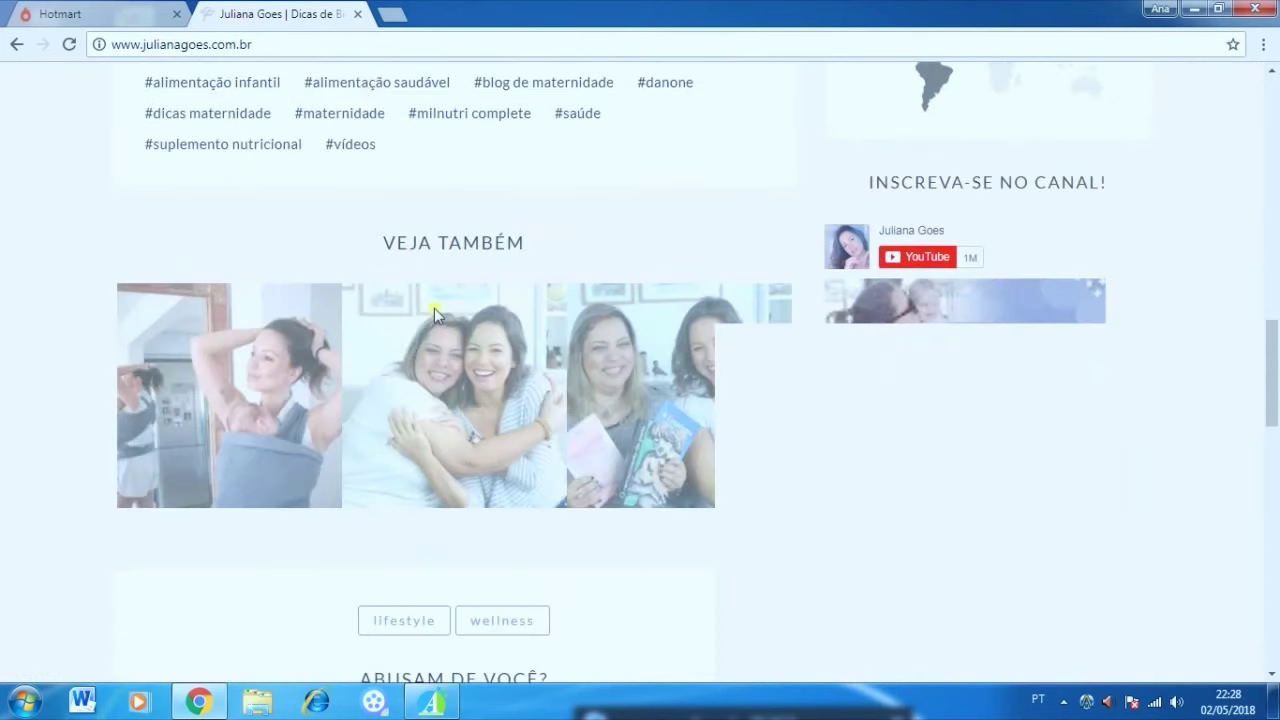
scroll(440, 305, "down", 5)
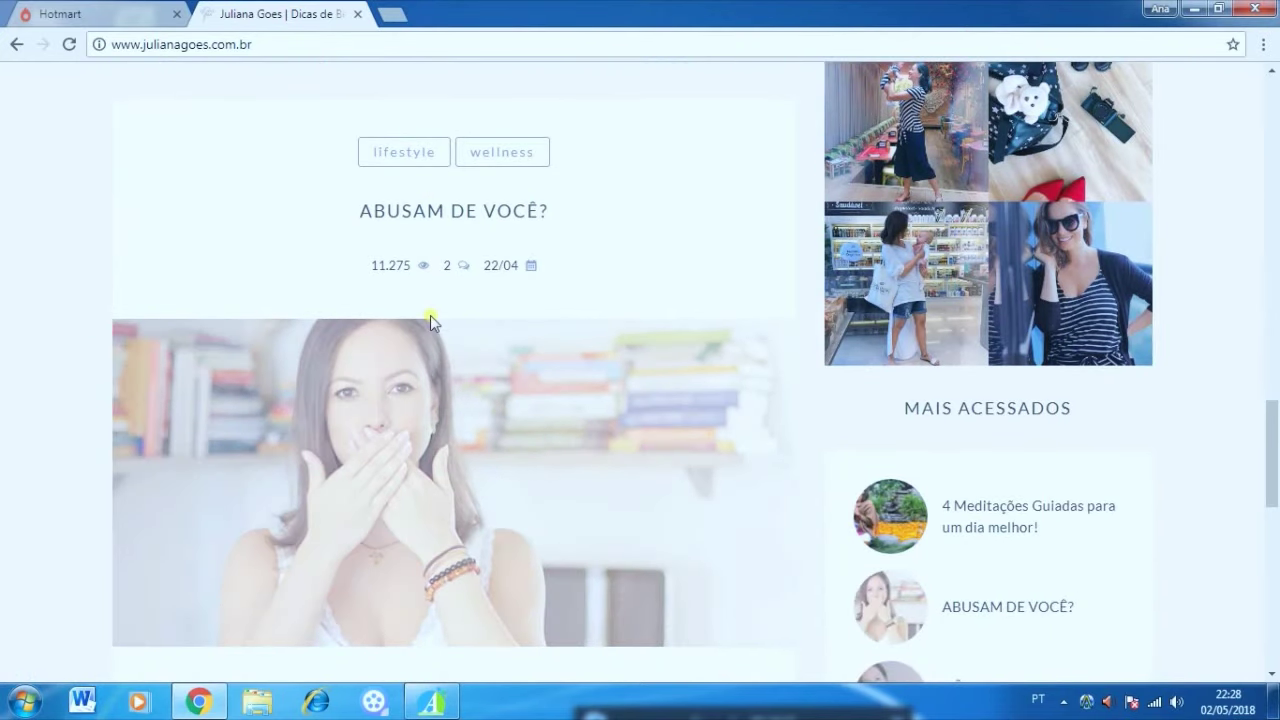
scroll(430, 318, "down", 5)
scroll(445, 360, "down", 4)
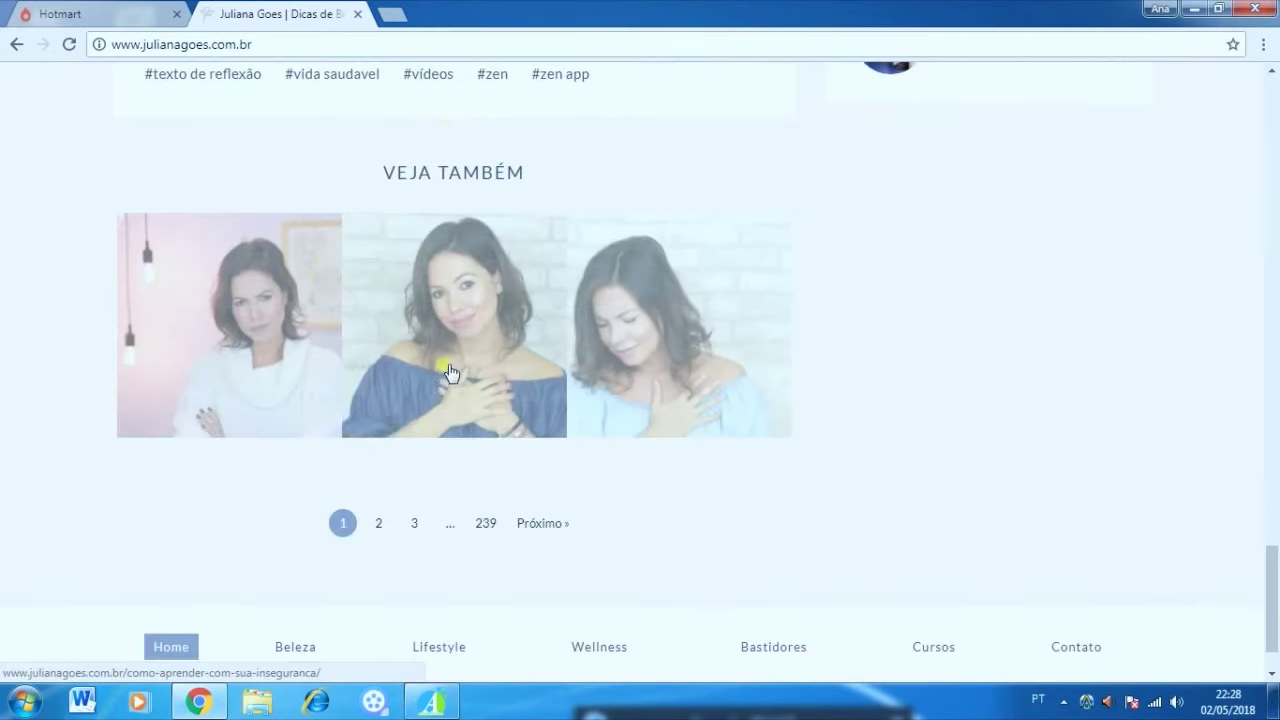
scroll(449, 368, "up", 4)
scroll(446, 366, "down", 5)
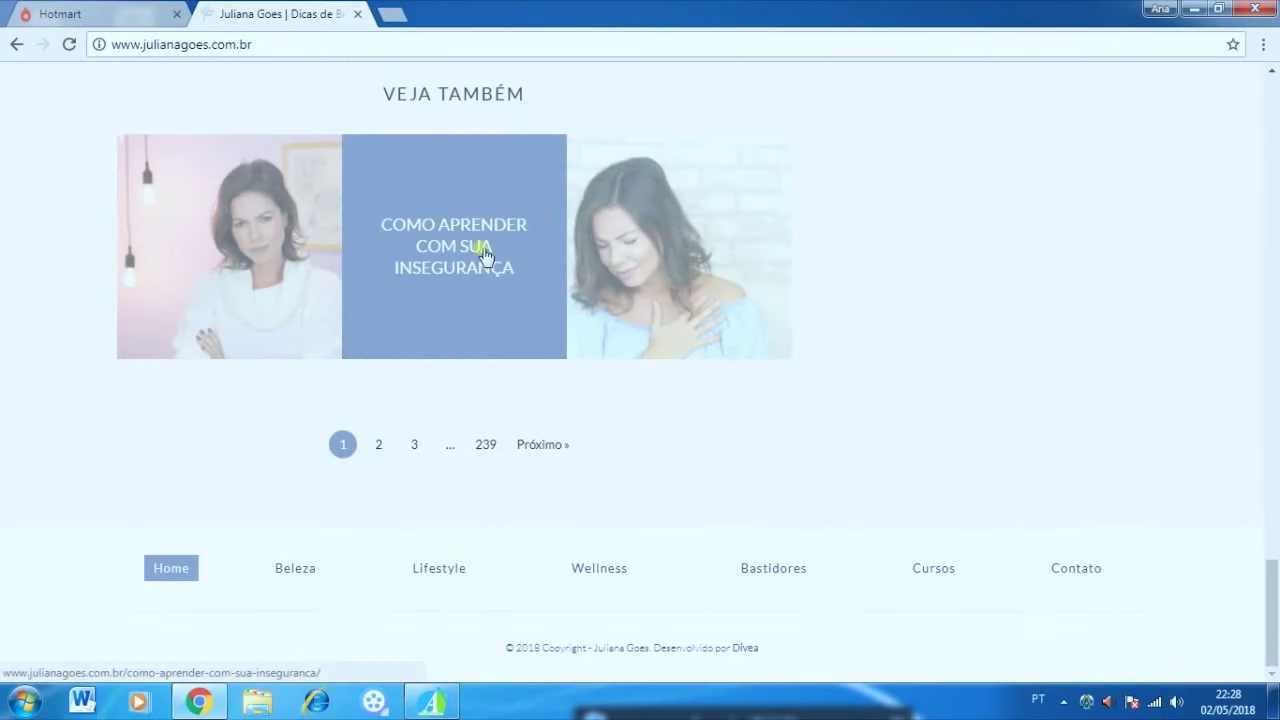
left_click(462, 276)
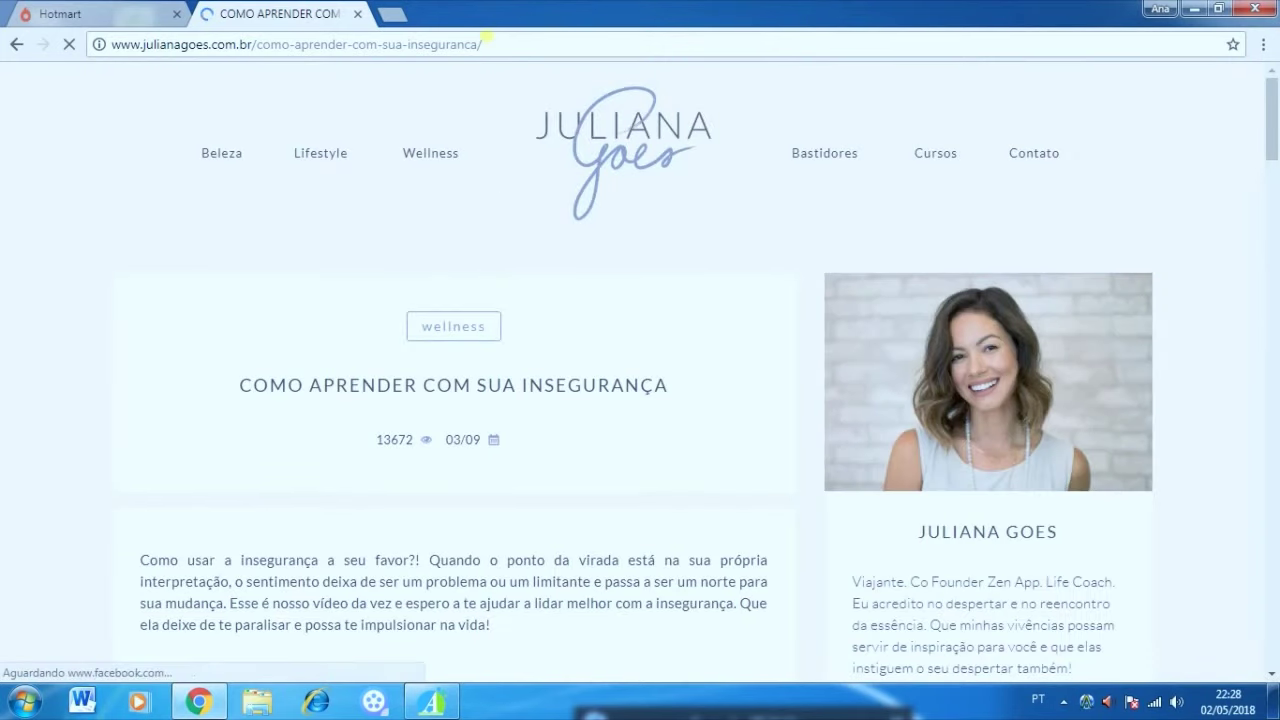
Copy the web address of the article "Como aprender com sua insegurança" and return to the Hotmart page.
left_click(480, 44)
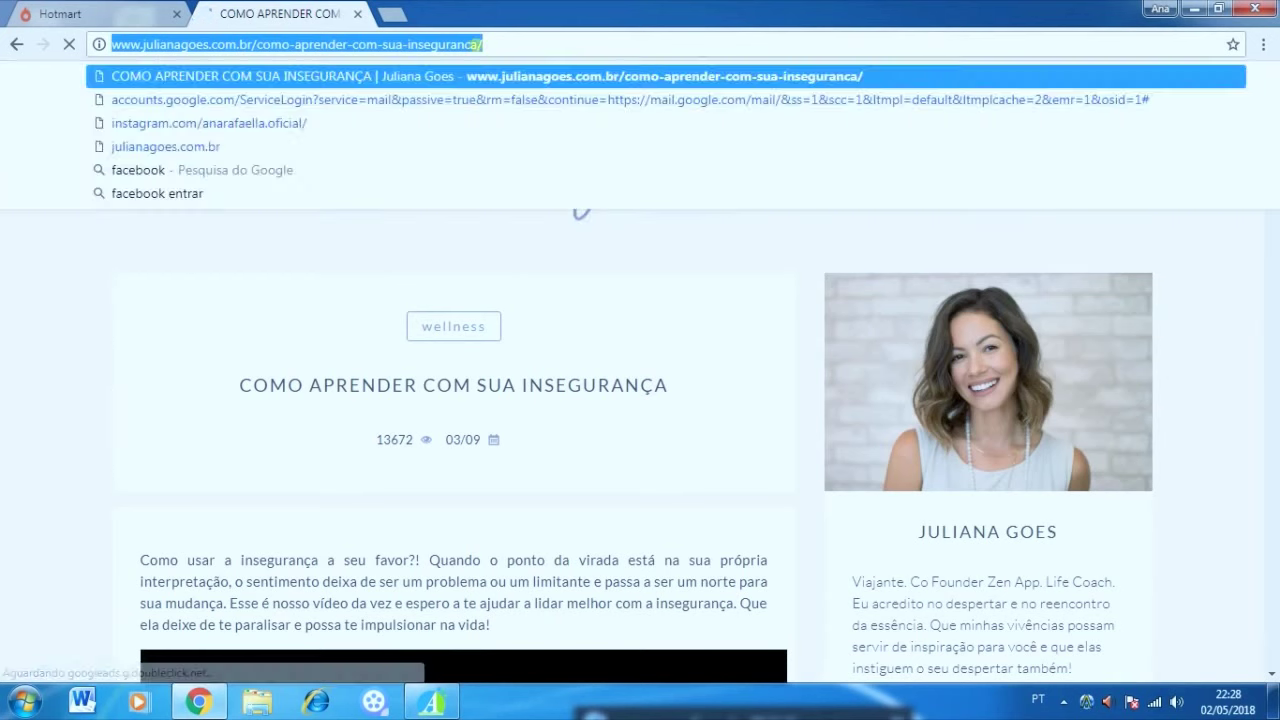
right_click(474, 46)
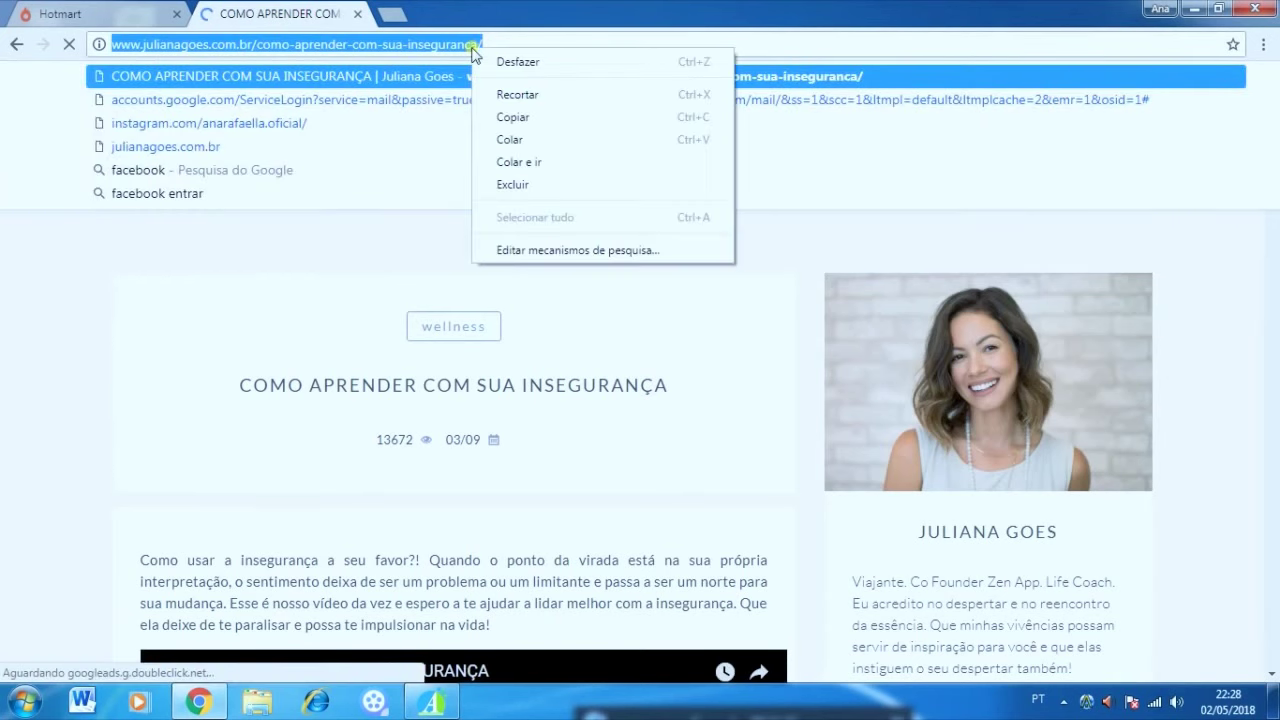
left_click(535, 116)
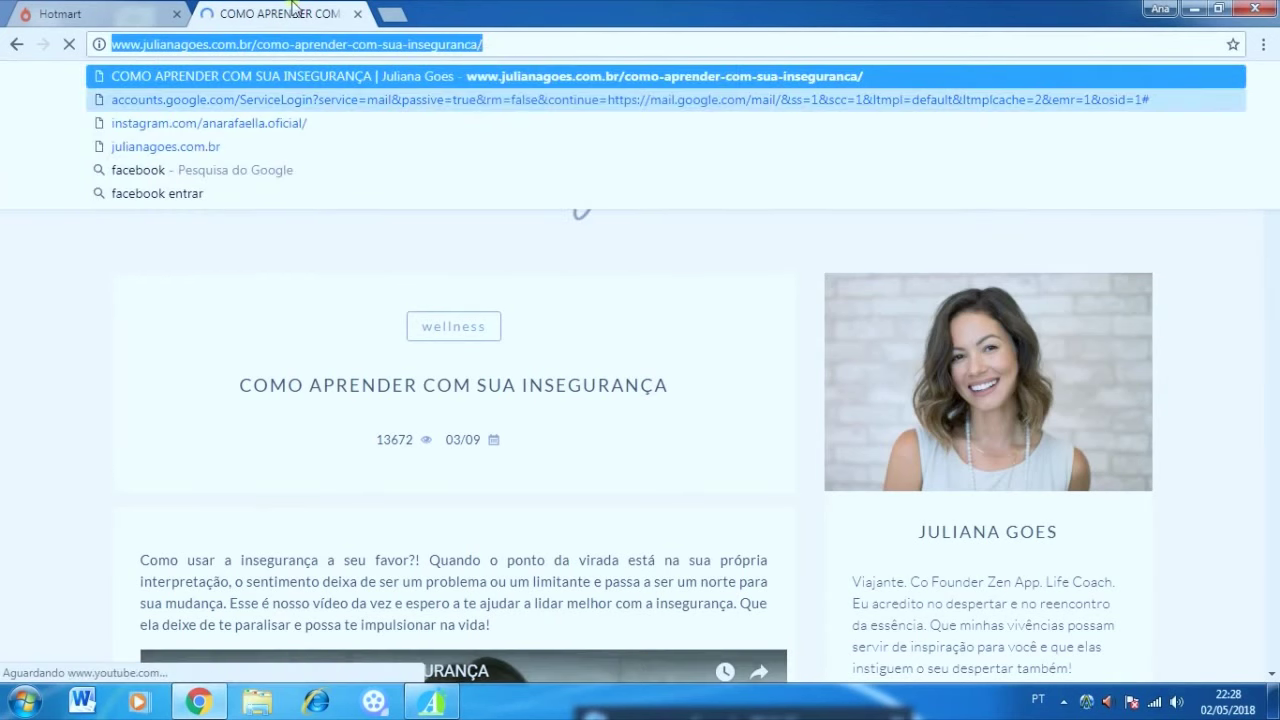
left_click(152, 8)
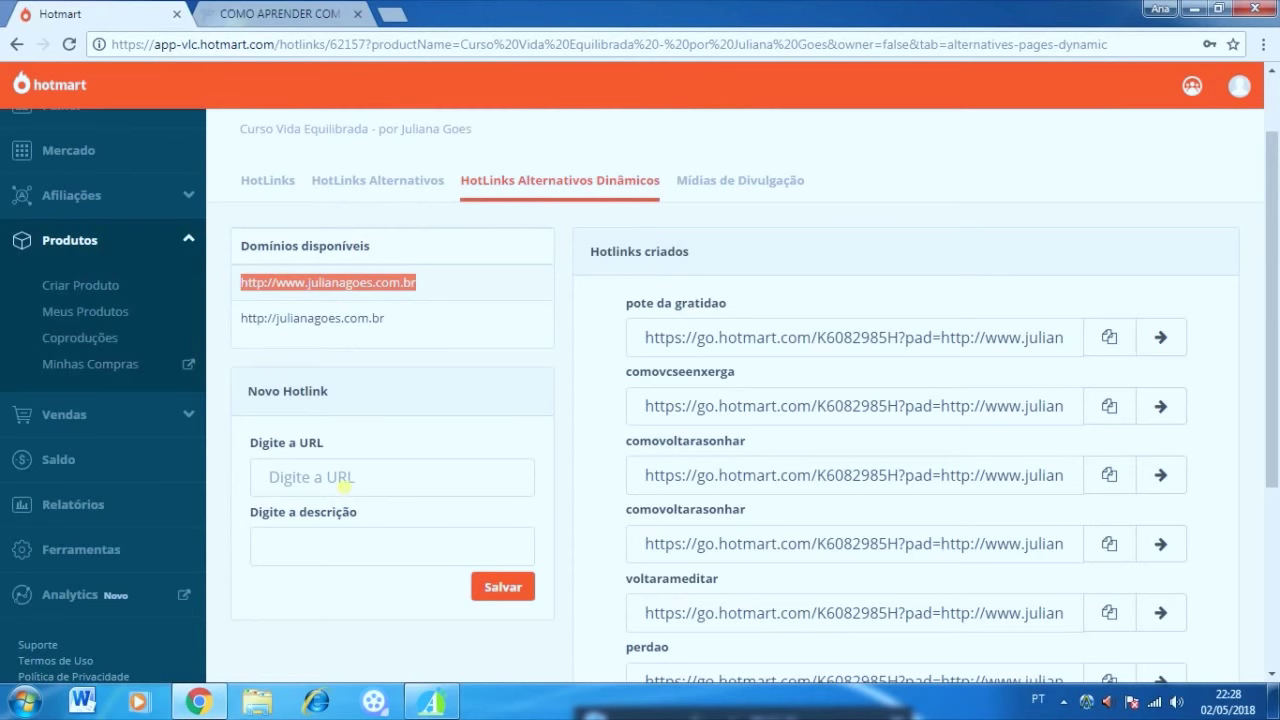
left_click(343, 484)
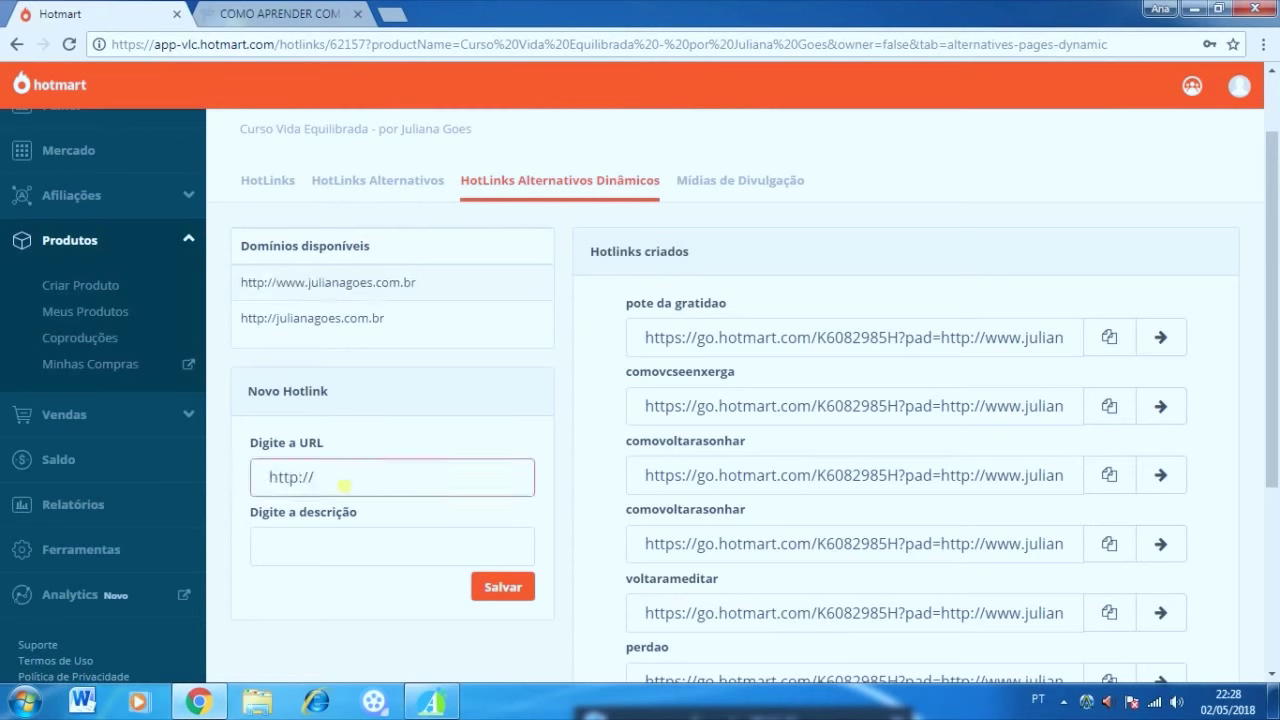
key("shift+Left")
key("shift+Left")
key("shift+Left")
key("shift+Left")
key("shift+Left")
key("shift+Left")
key("shift+Left")
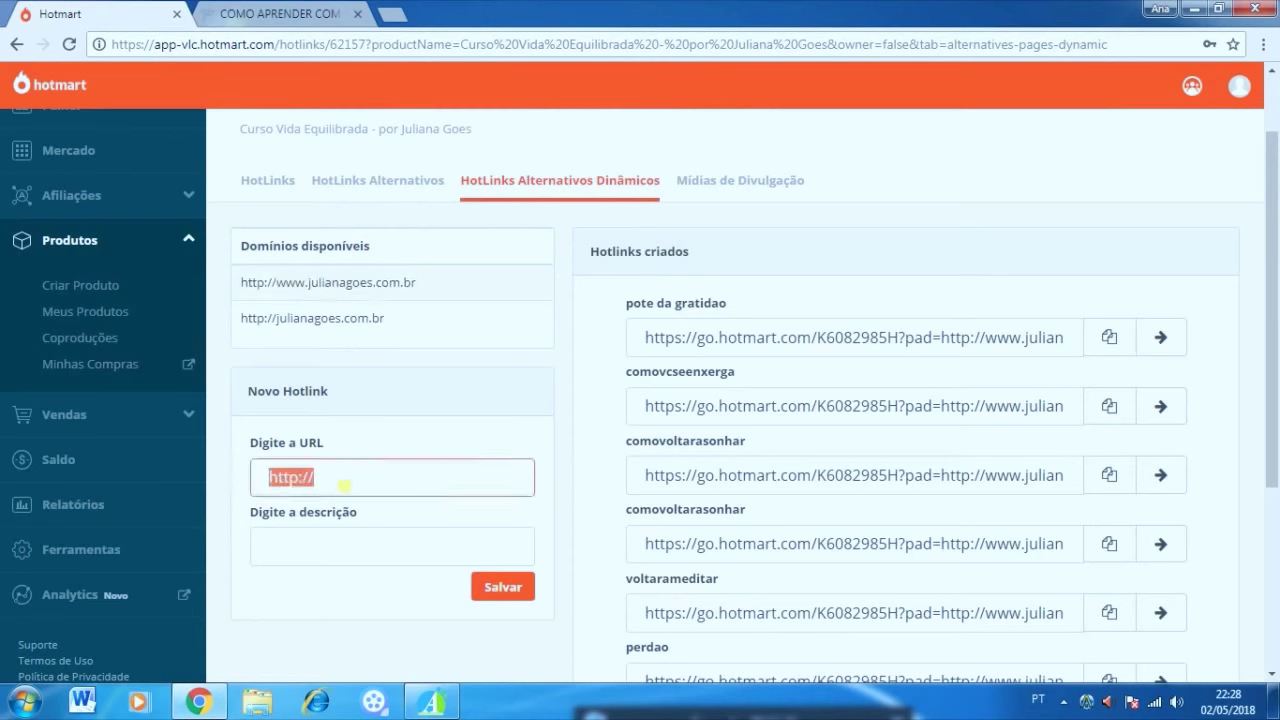
key("ctrl+v")
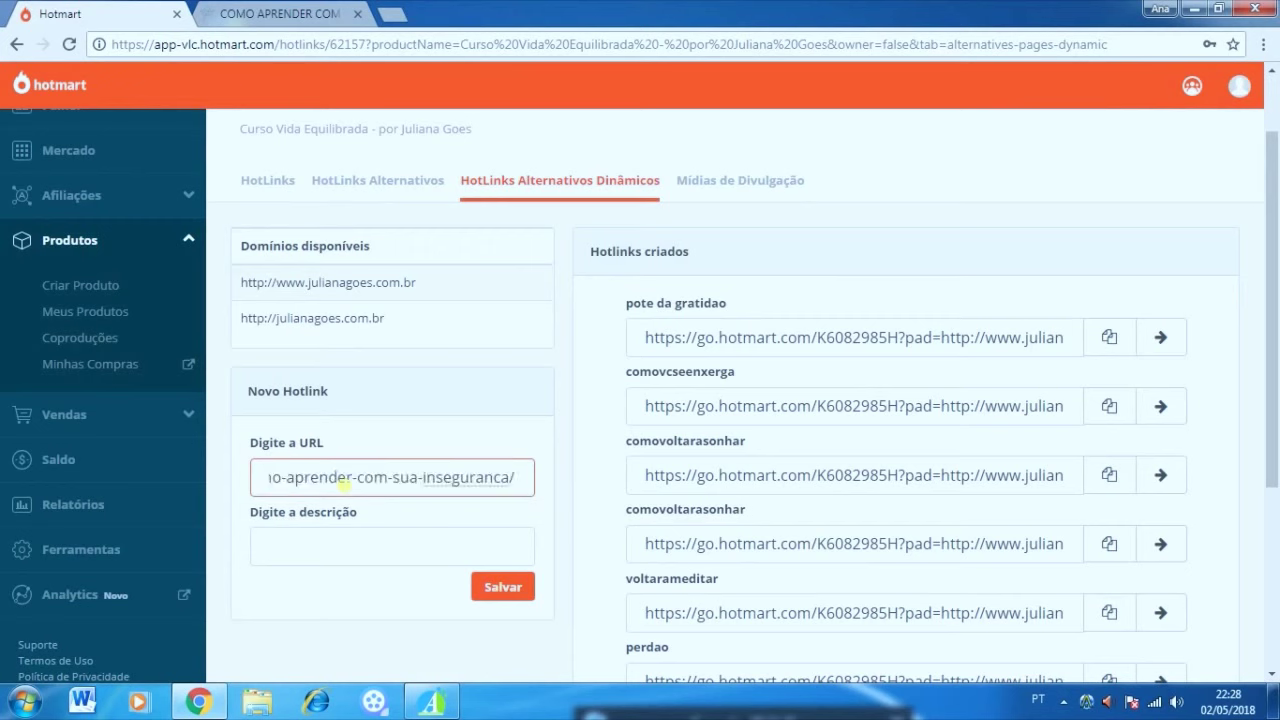
Describe the new HotLink as "como-aprender-com-a-insegurança" and save it.
left_click(347, 556)
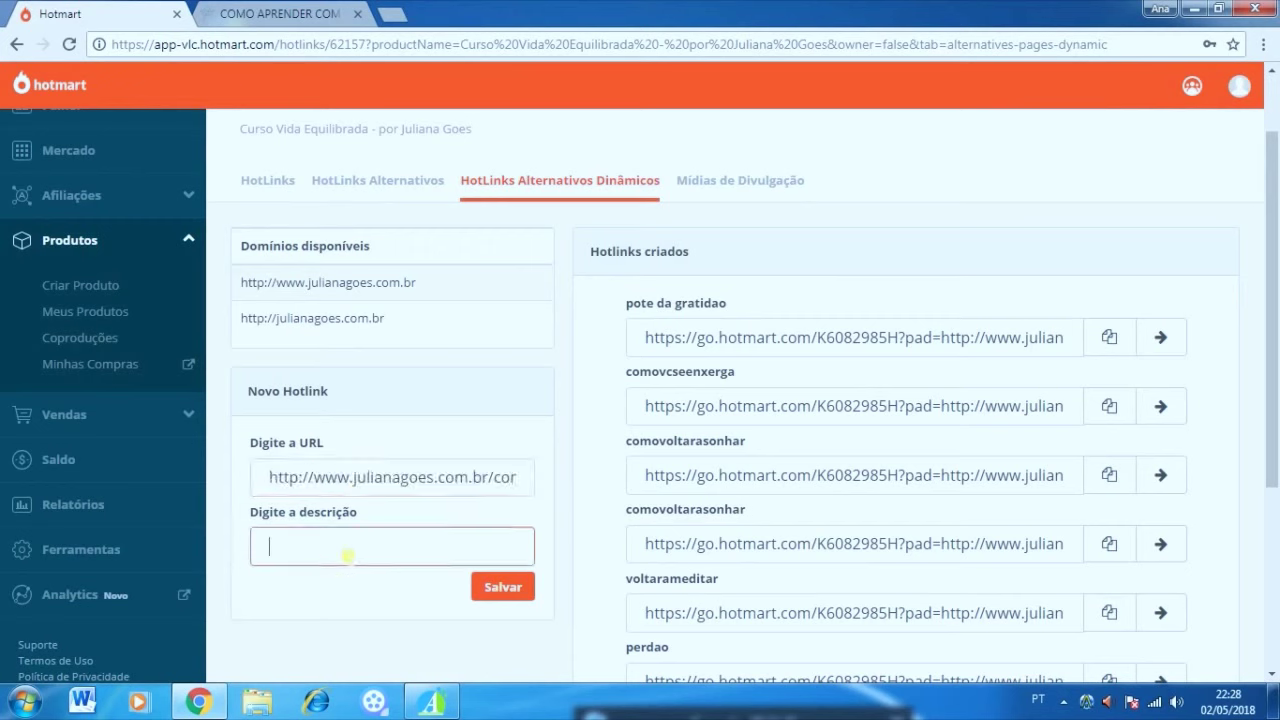
type("como-aprender-com")
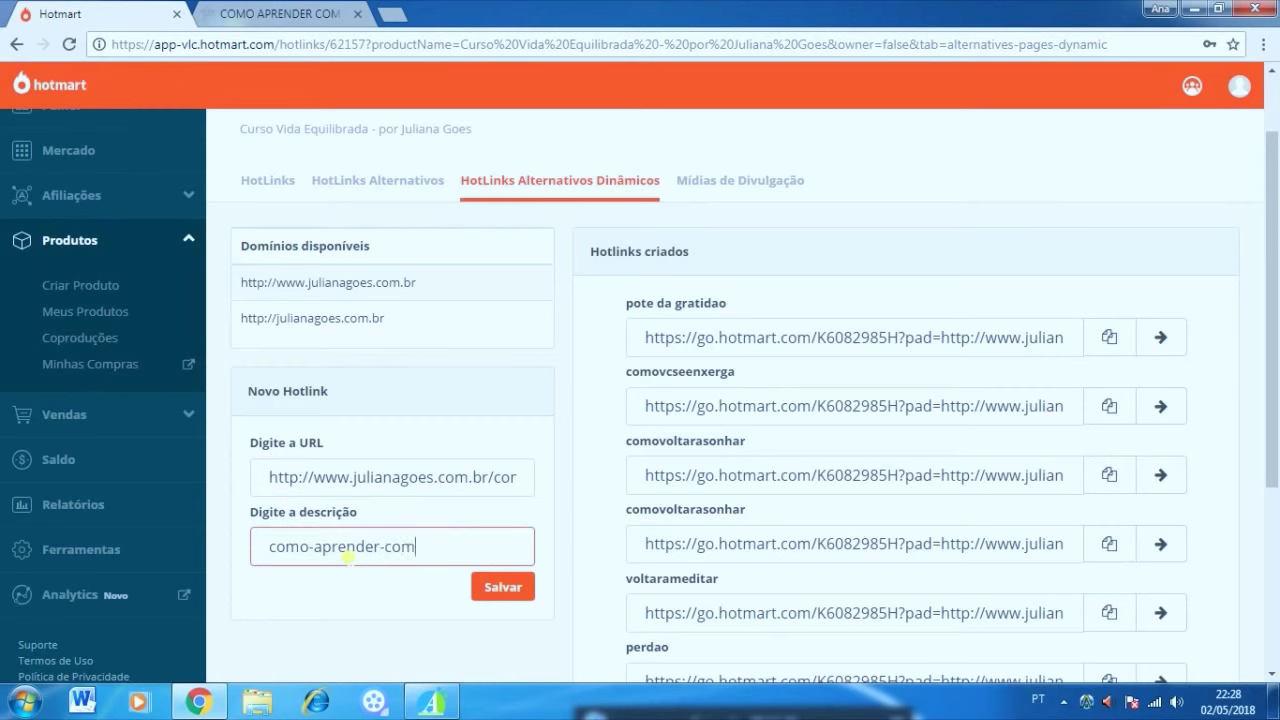
type("-a-insegurança")
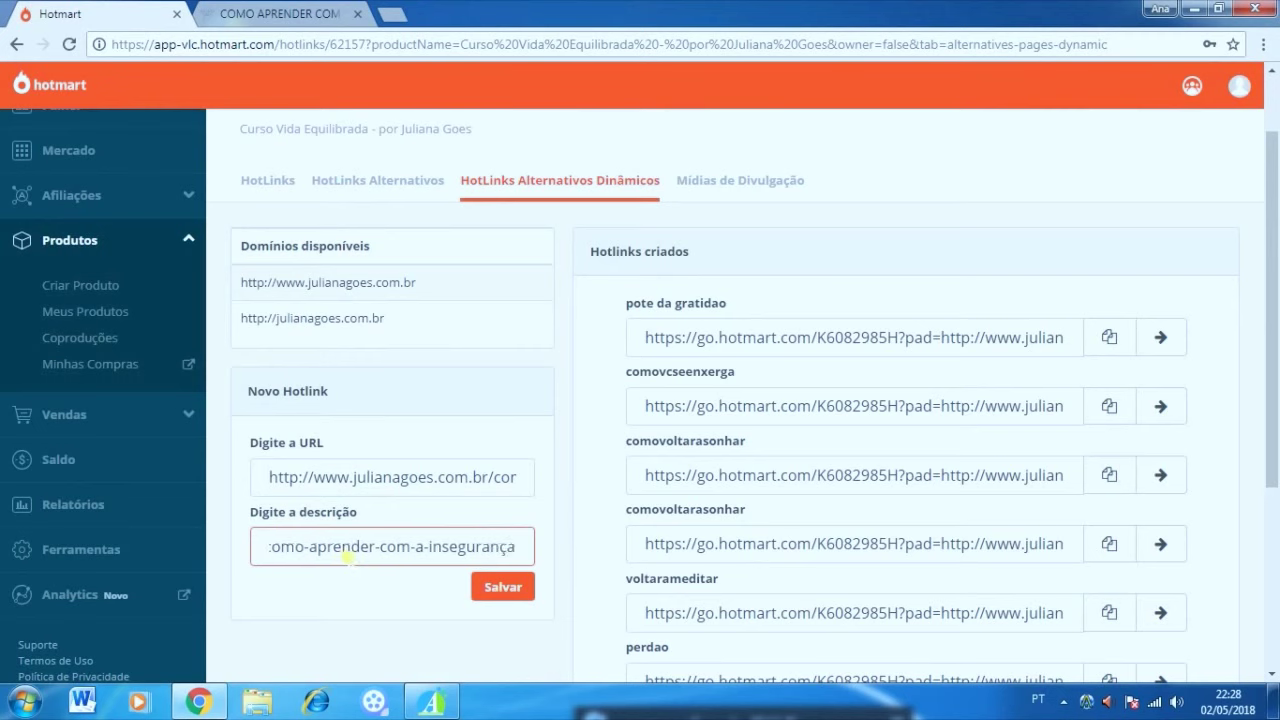
left_click(510, 588)
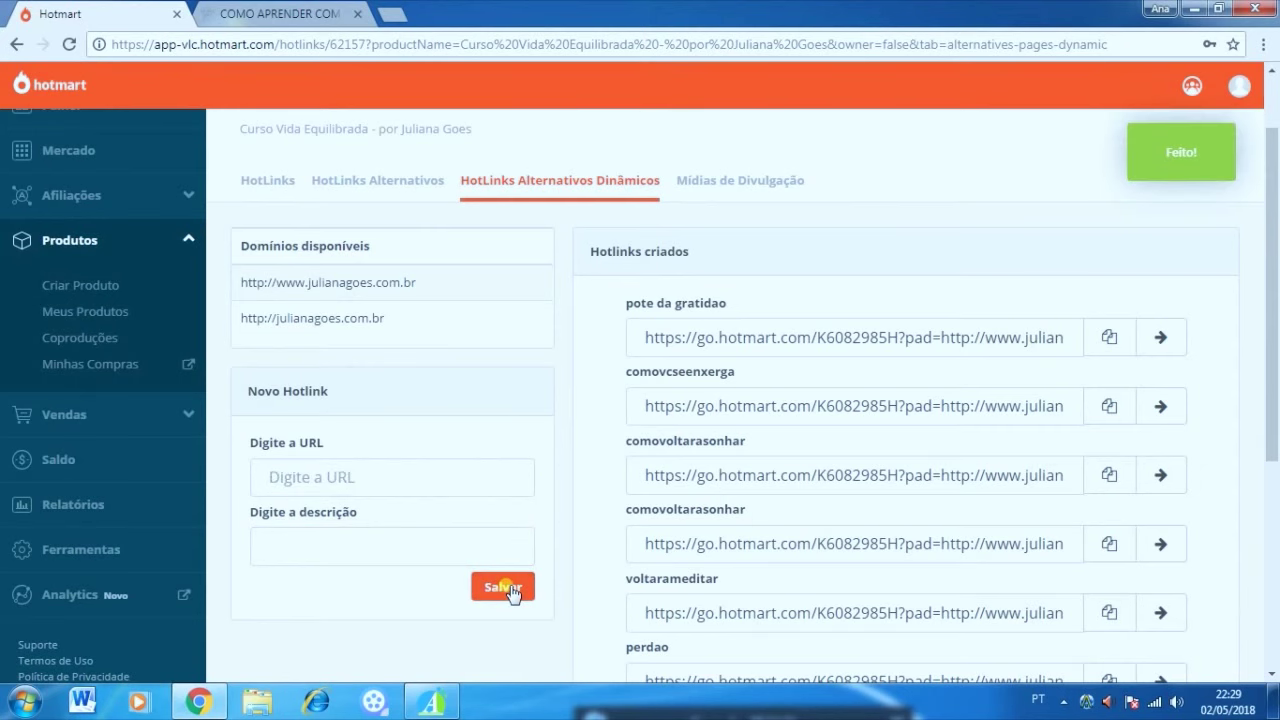
Find the como-aprender-com-a-insegurança entry among the created HotLinks and copy its link.
scroll(577, 438, "down", 1)
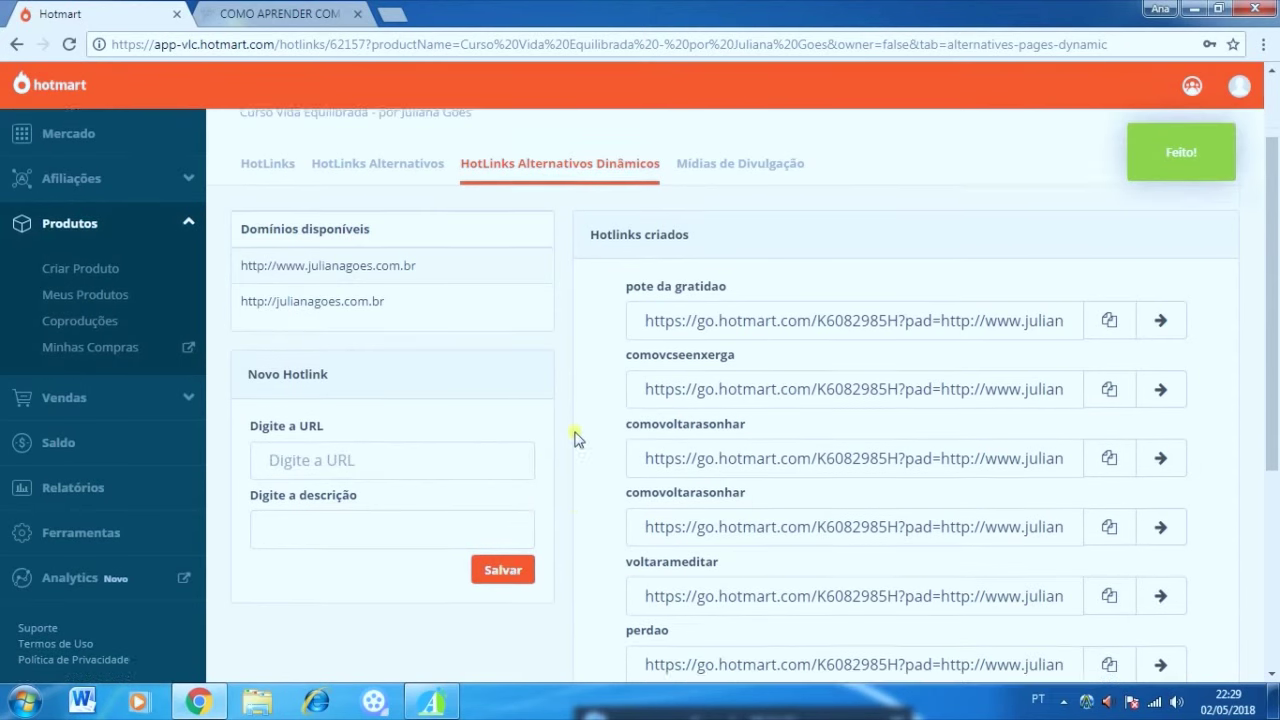
scroll(577, 436, "down", 3)
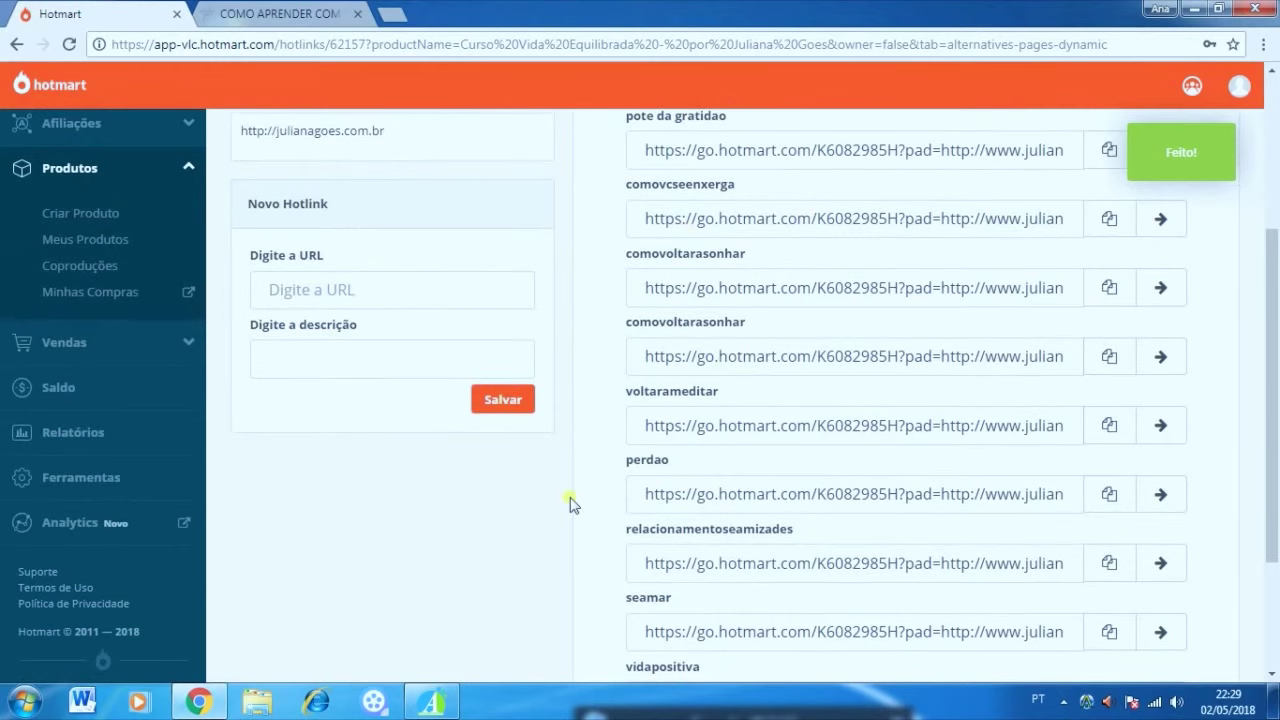
scroll(570, 503, "down", 3)
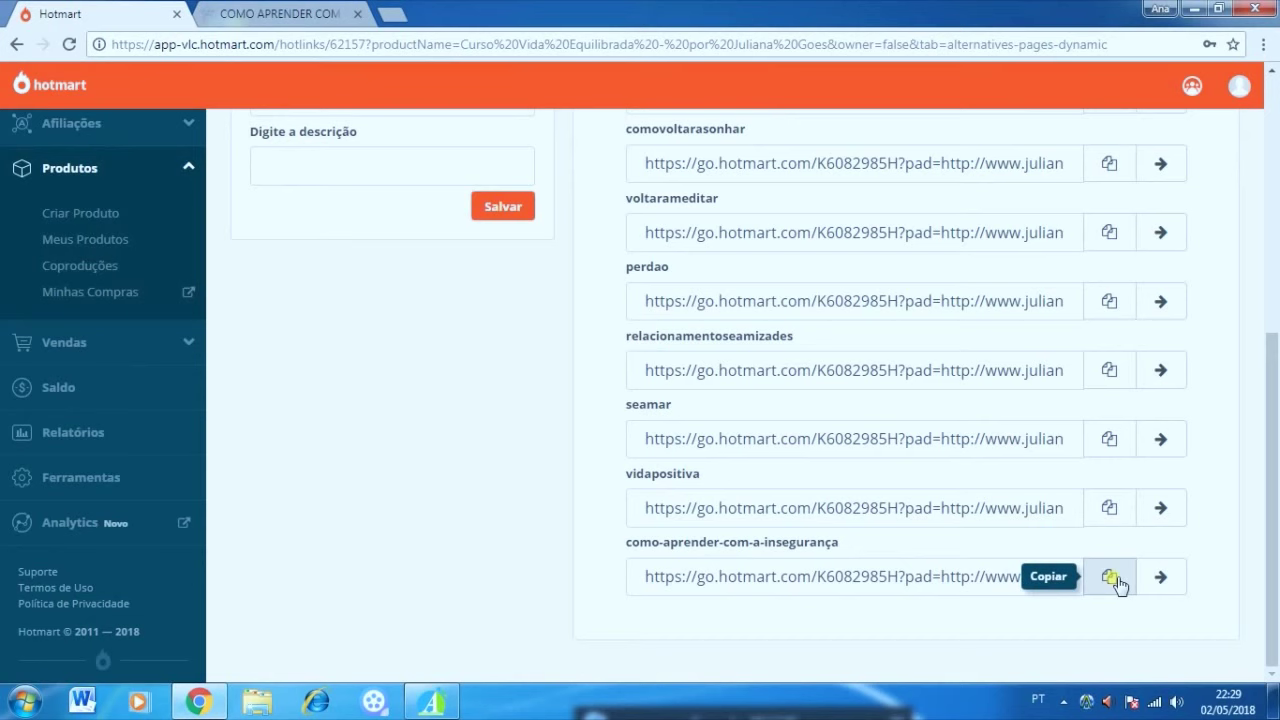
left_click(1110, 577)
left_click(1112, 578)
left_click(1110, 578)
Show the product's Mídias de Divulgação and copy the code of the 250x250 banner.
scroll(1108, 584, "up", 5)
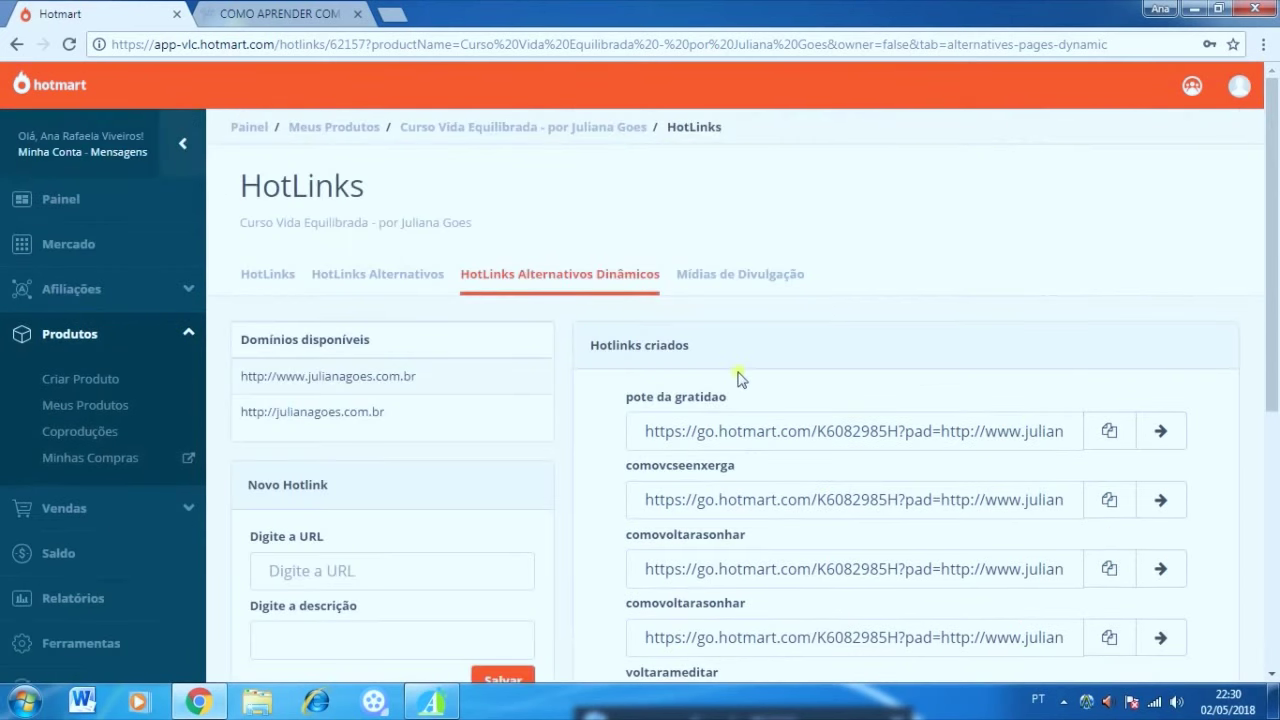
left_click(776, 281)
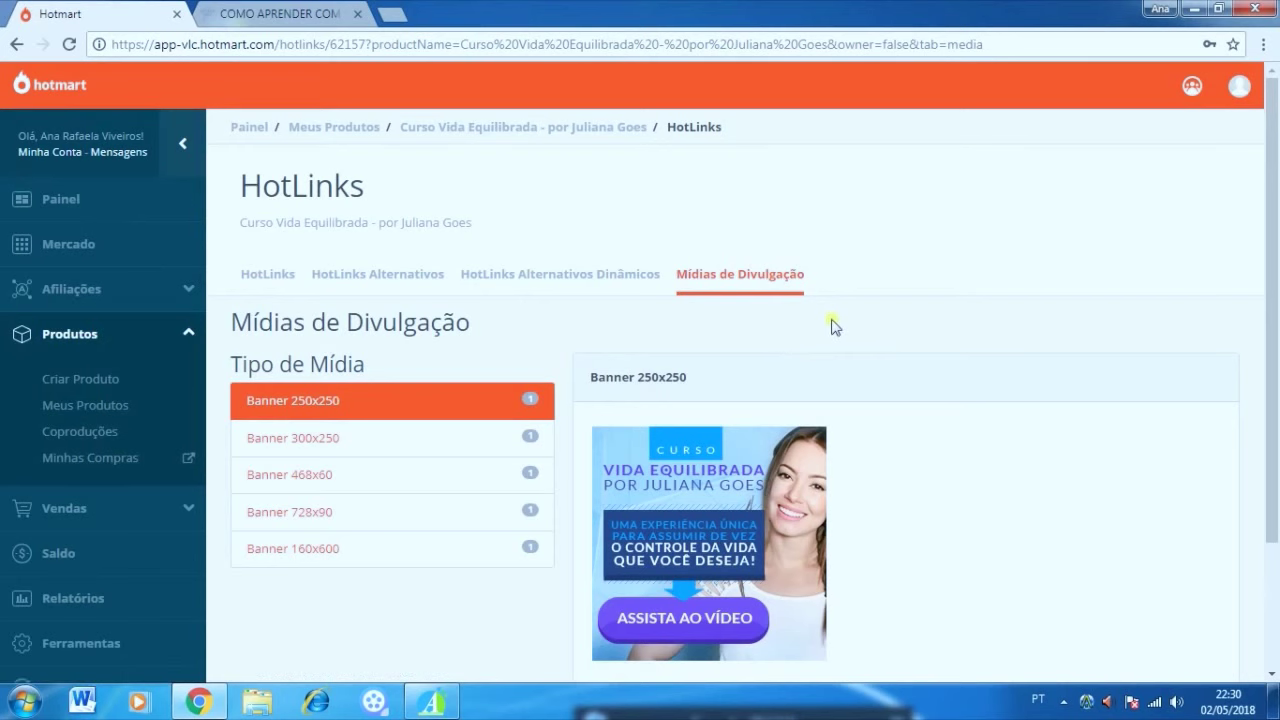
scroll(831, 323, "down", 2)
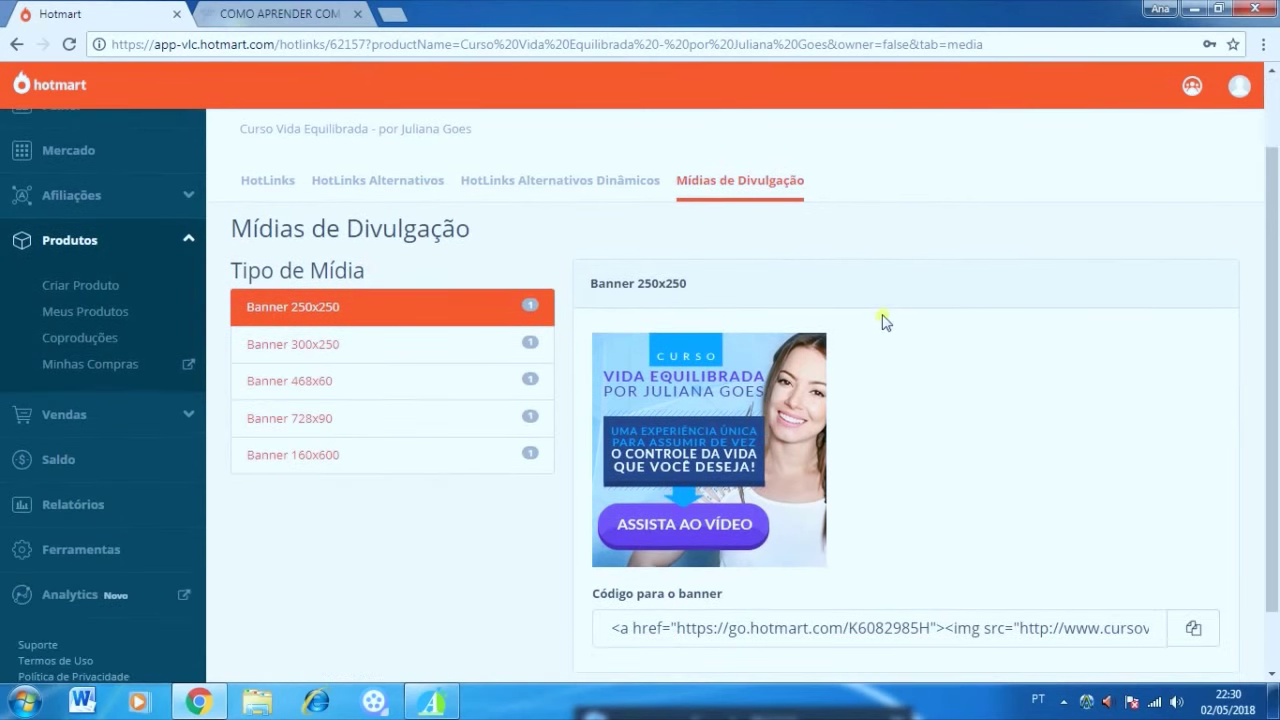
scroll(883, 320, "down", 1)
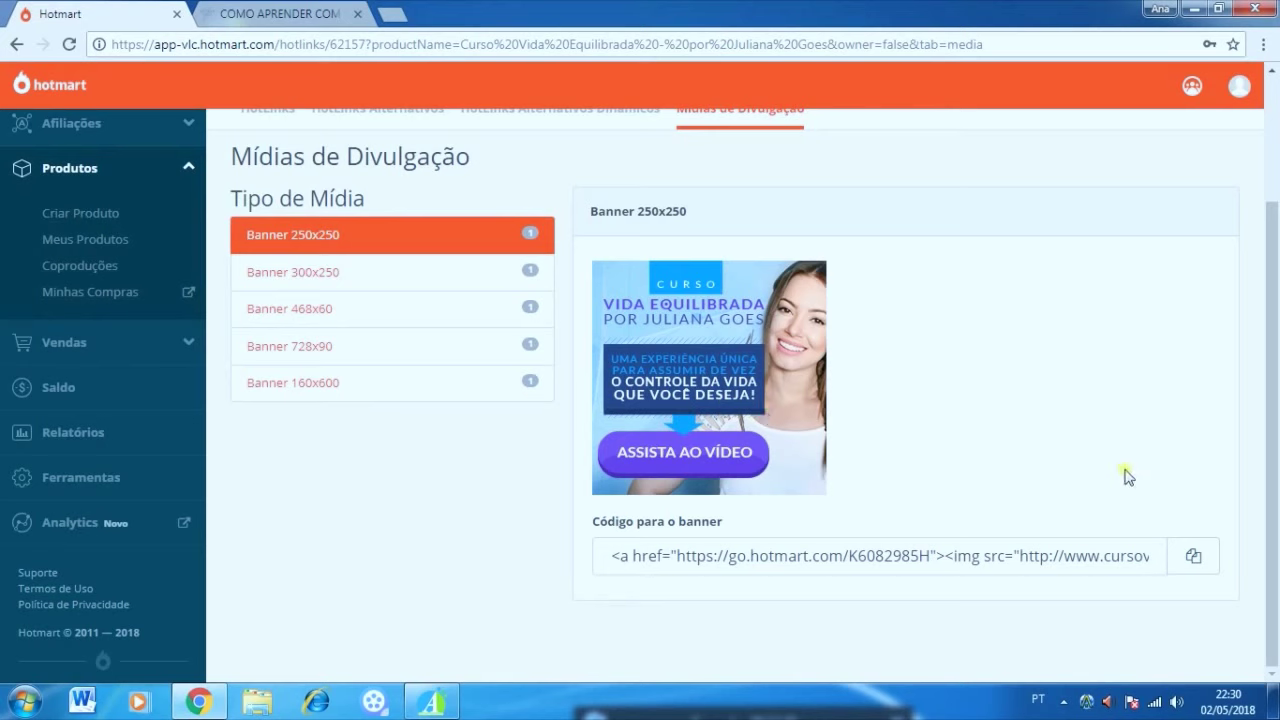
left_click(1195, 559)
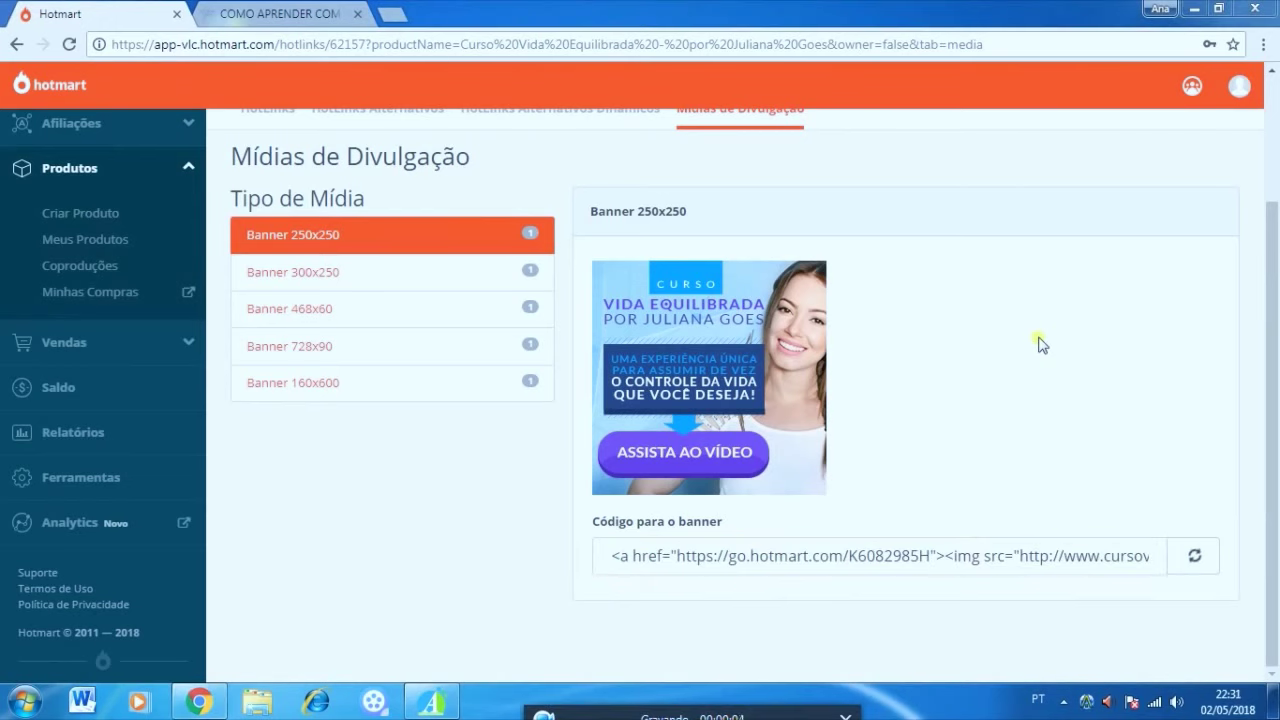
left_click(1037, 343)
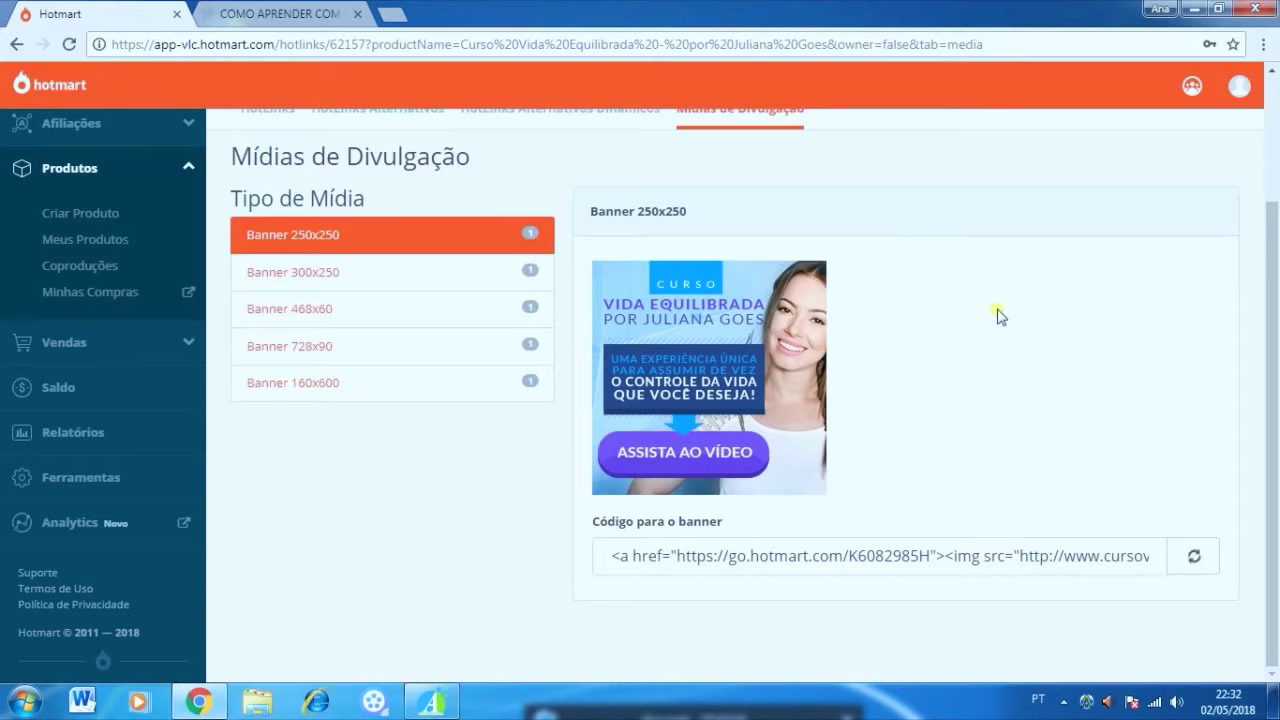
scroll(996, 315, "up", 1)
scroll(1000, 316, "up", 1)
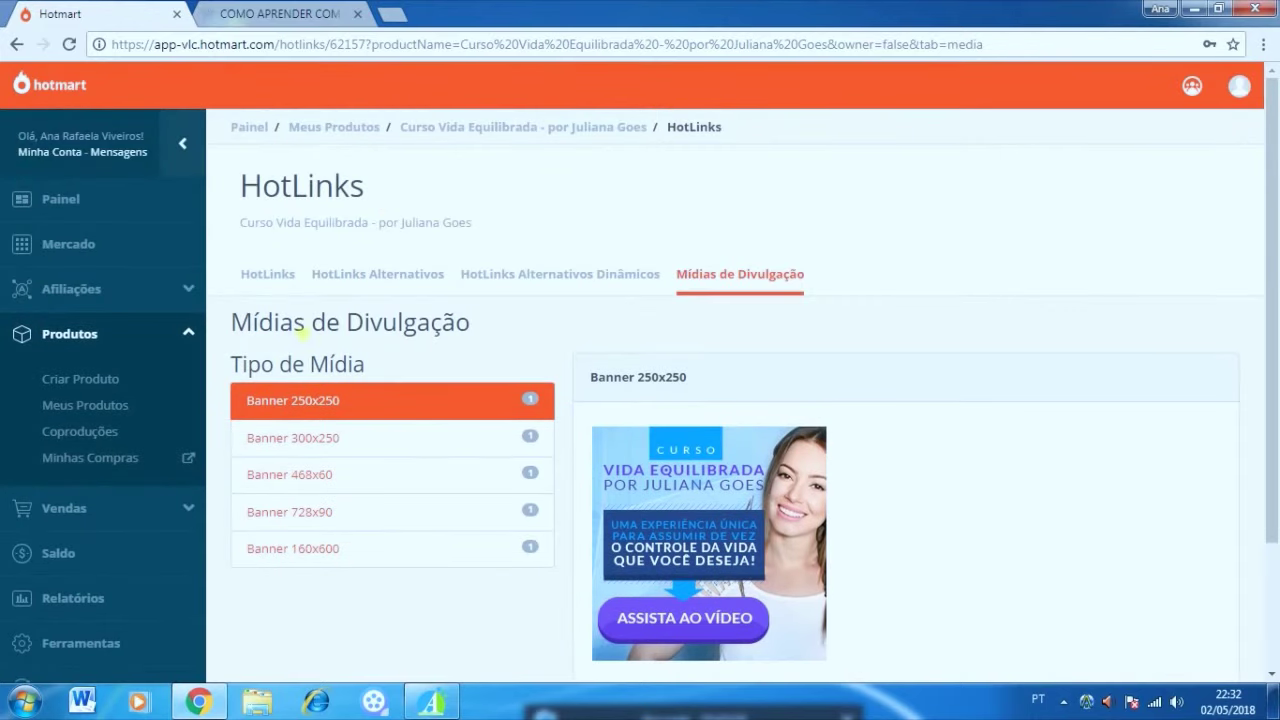